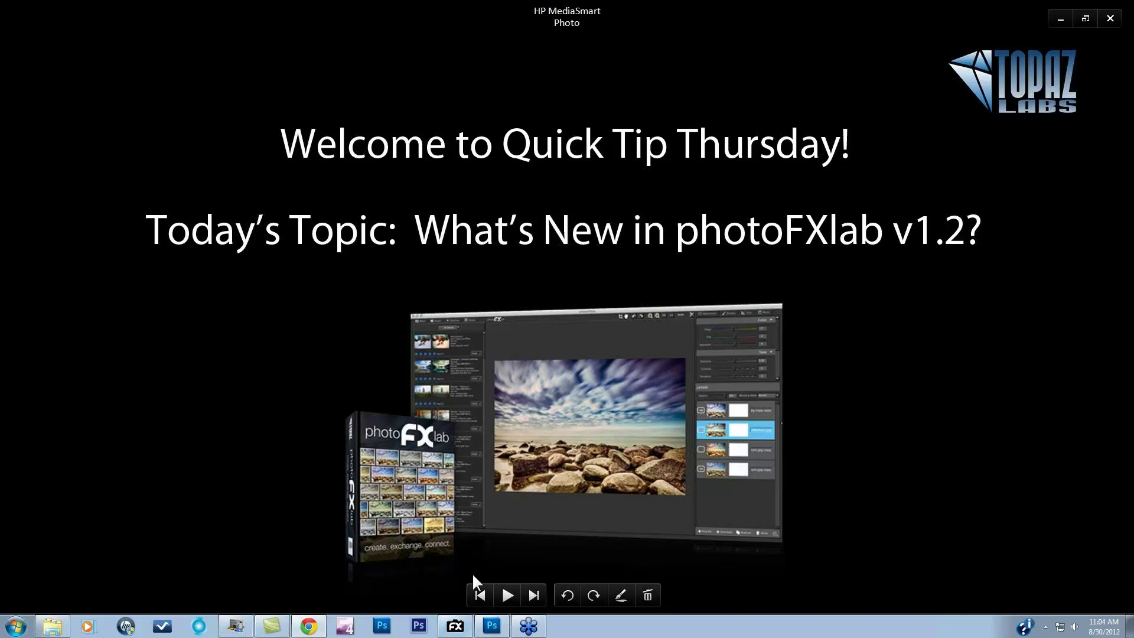
{"action": "left_click", "coordinate": [456, 626]}
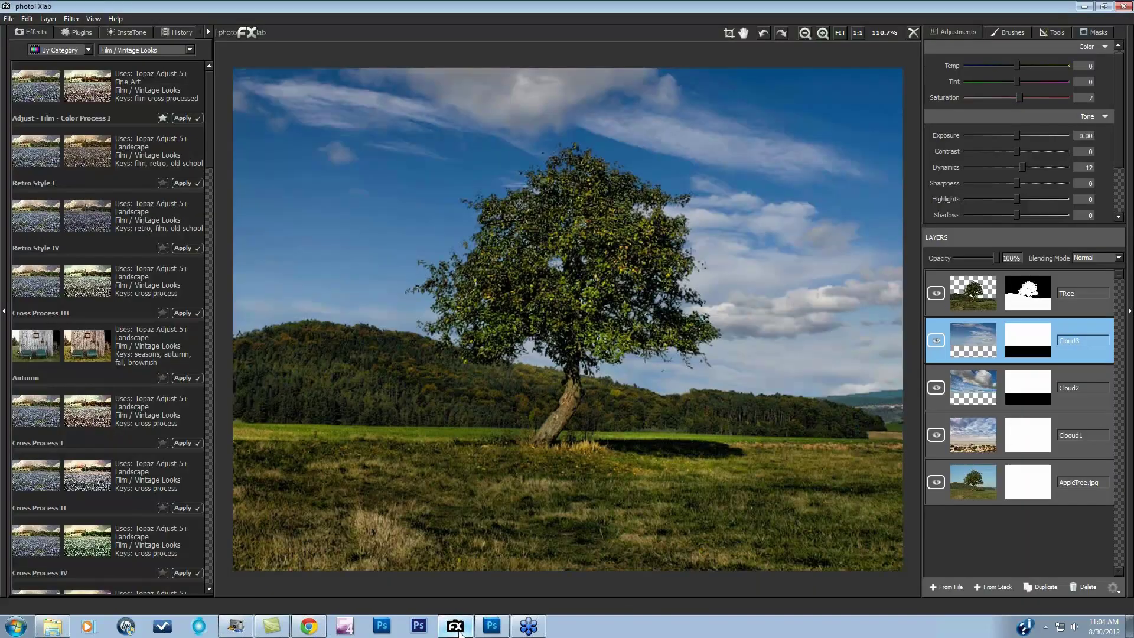
{"action": "left_click", "coordinate": [937, 339]}
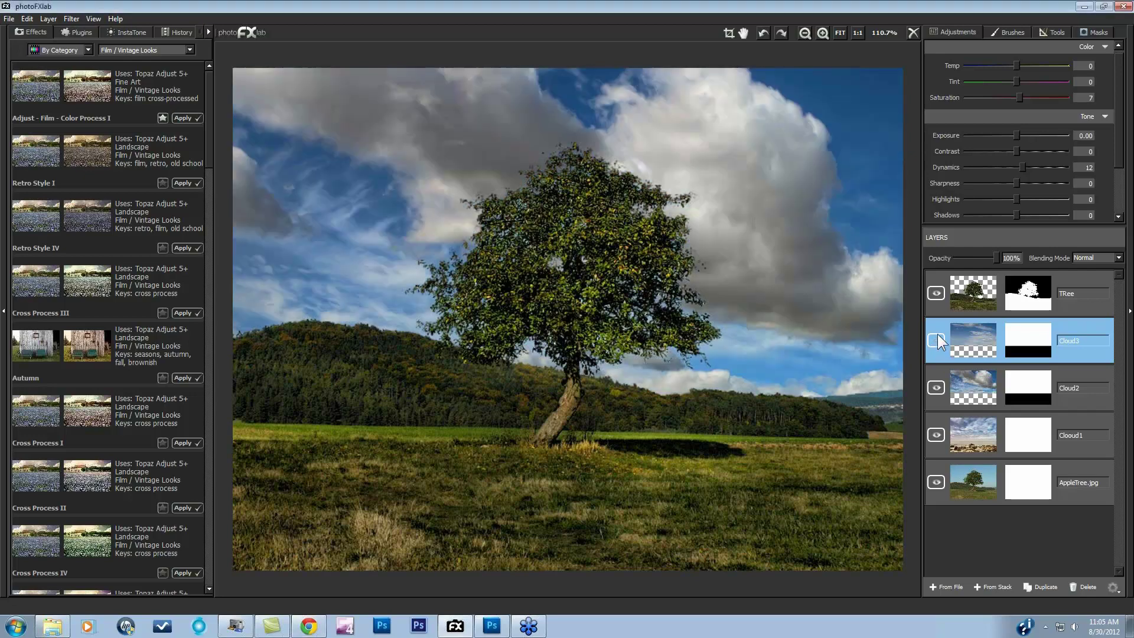
{"action": "left_click", "coordinate": [937, 388]}
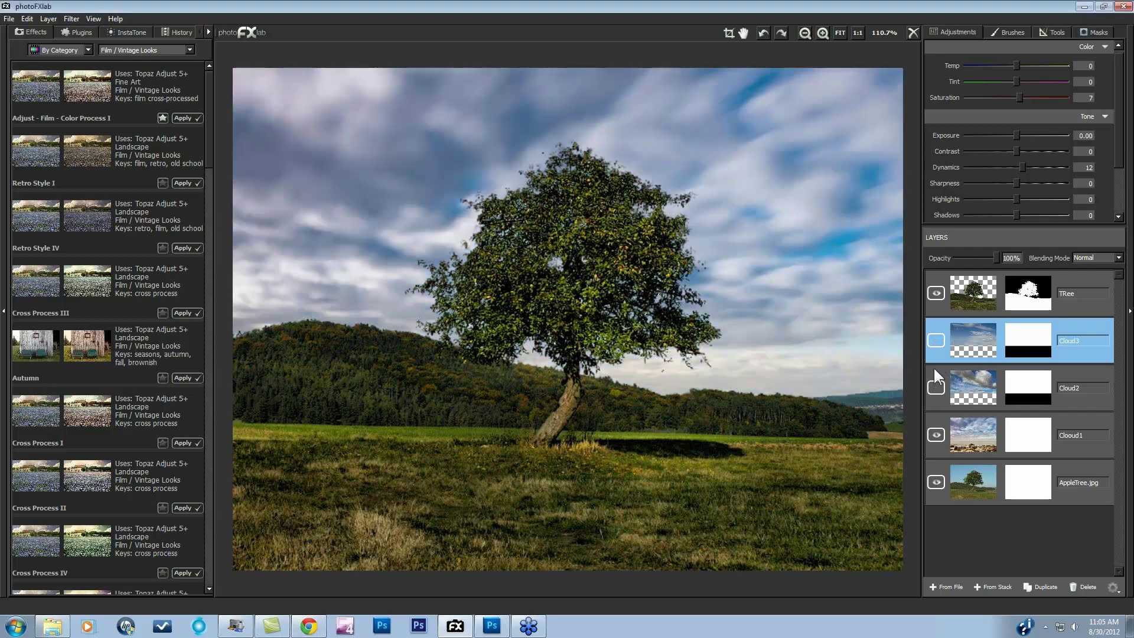
{"action": "left_click", "coordinate": [936, 435]}
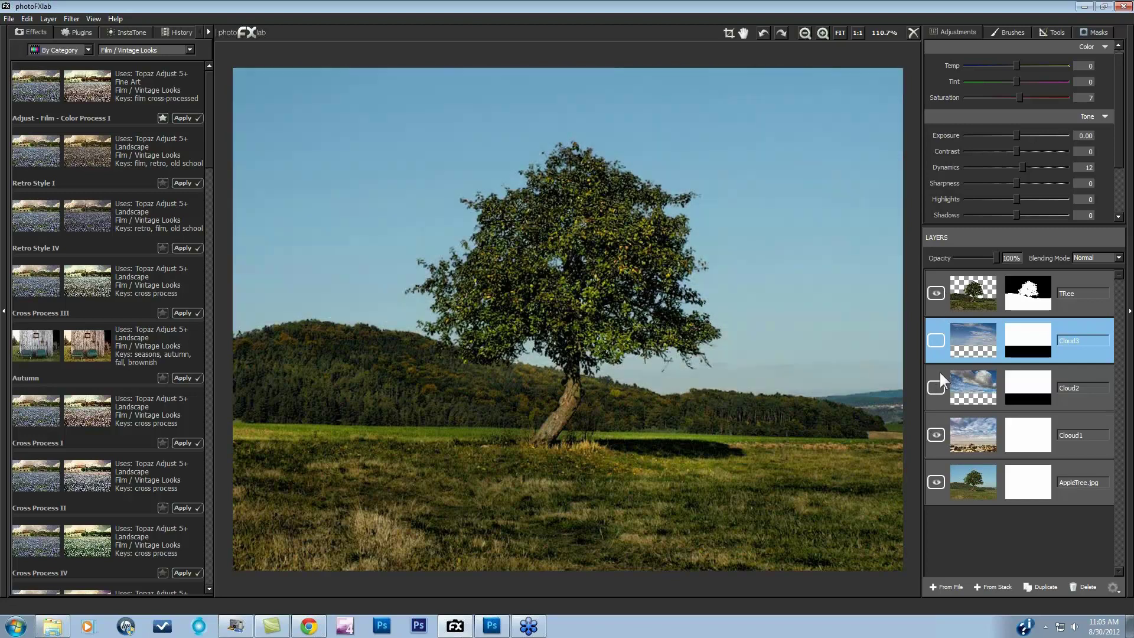
{"action": "left_click", "coordinate": [936, 292]}
{"action": "left_click", "coordinate": [935, 292]}
{"action": "left_click", "coordinate": [937, 434]}
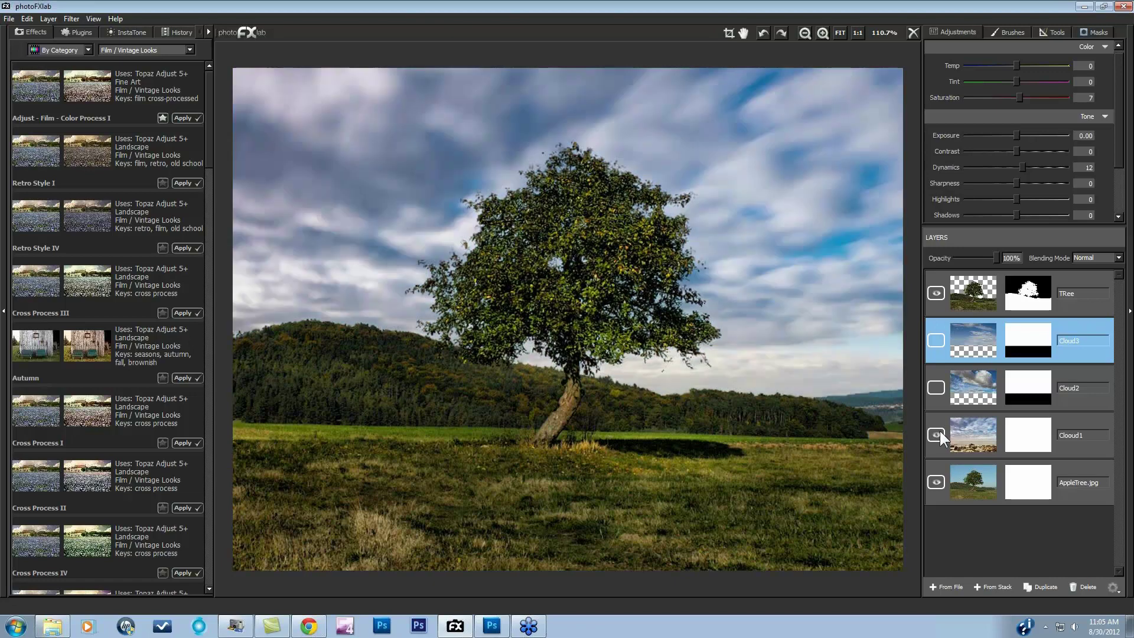
{"action": "left_click", "coordinate": [936, 387]}
{"action": "left_click", "coordinate": [937, 341]}
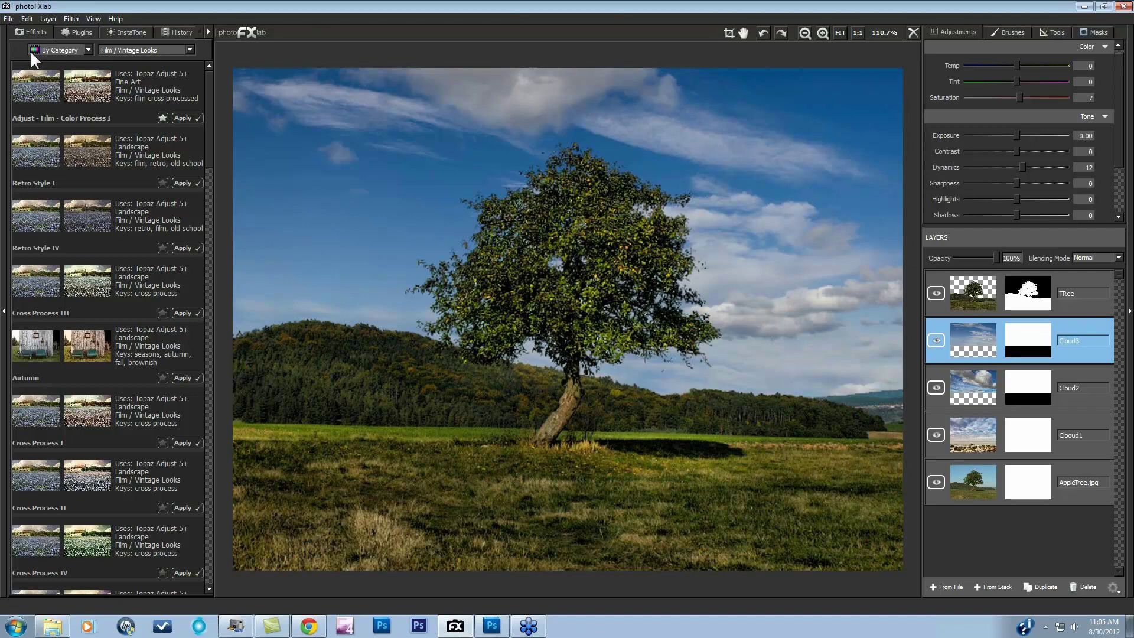
Save the composite as the .pfxl project 'cloudOptions' in Webinars > Quick Tip Thursdays > 1.2.
{"action": "left_click", "coordinate": [9, 19]}
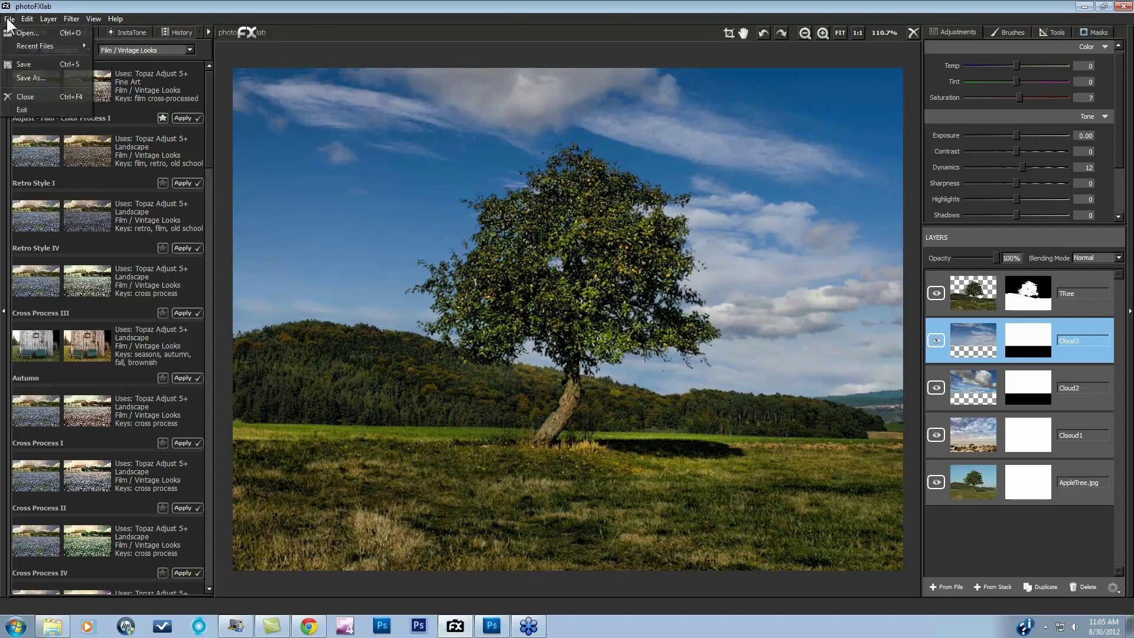
{"action": "left_click", "coordinate": [18, 77]}
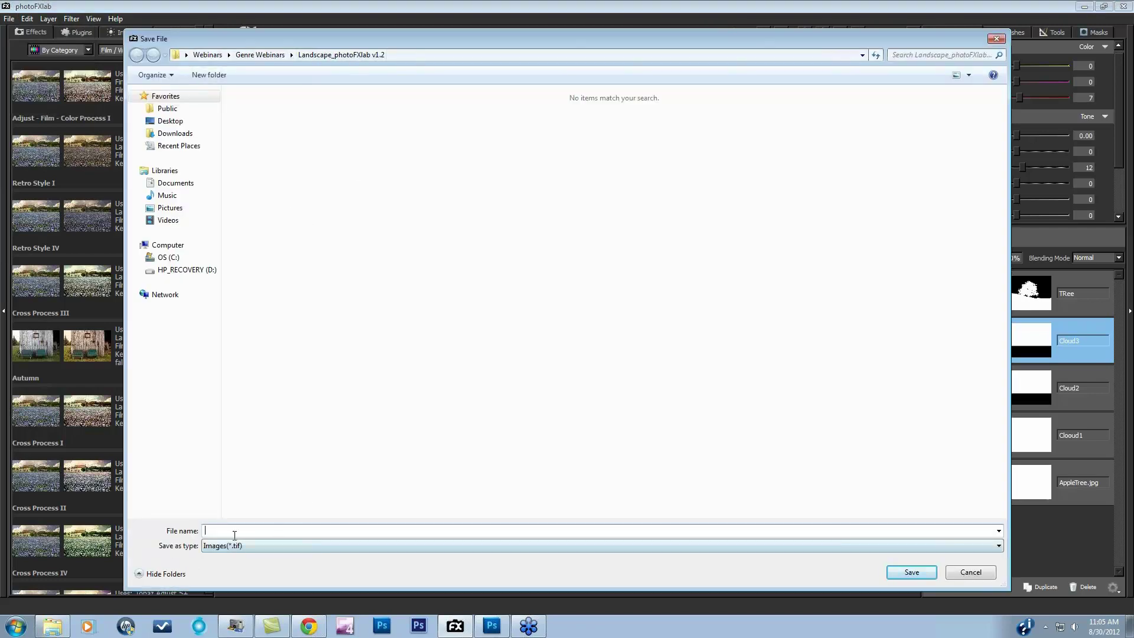
{"action": "type", "text": "cloud0"}
{"action": "type", "text": "pti"}
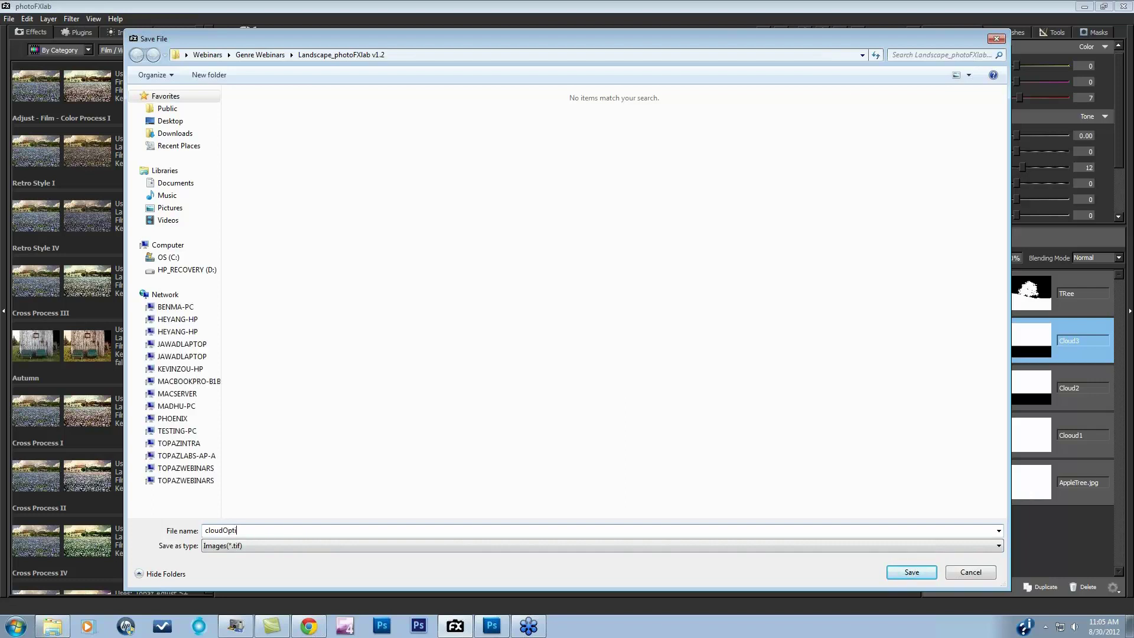
{"action": "type", "text": "ons"}
{"action": "left_click", "coordinate": [999, 545]}
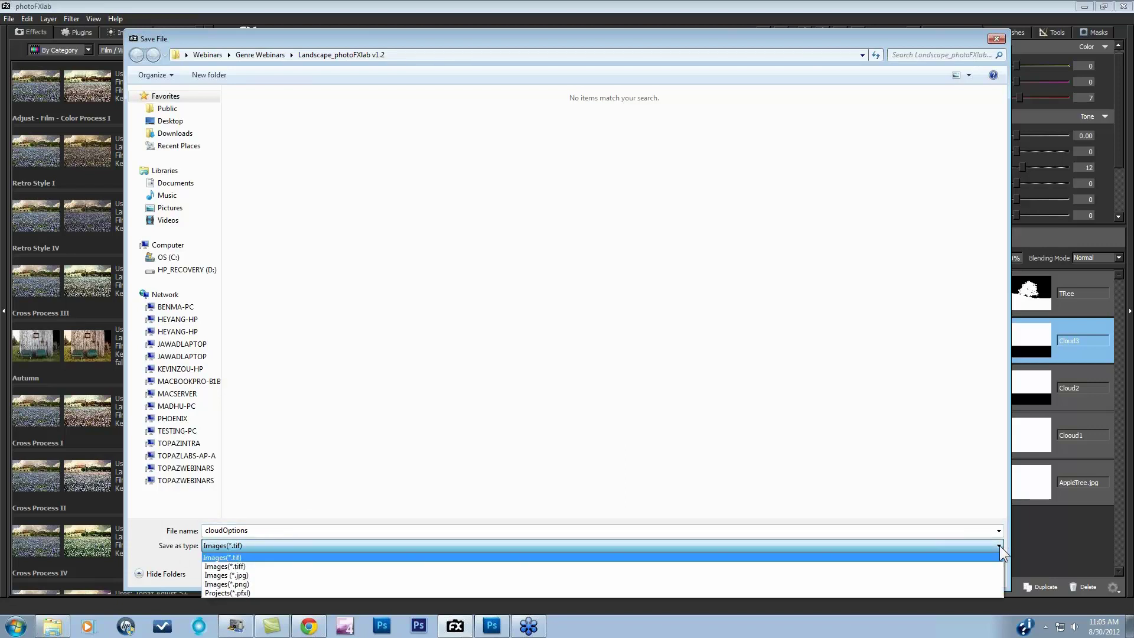
{"action": "left_click", "coordinate": [974, 590]}
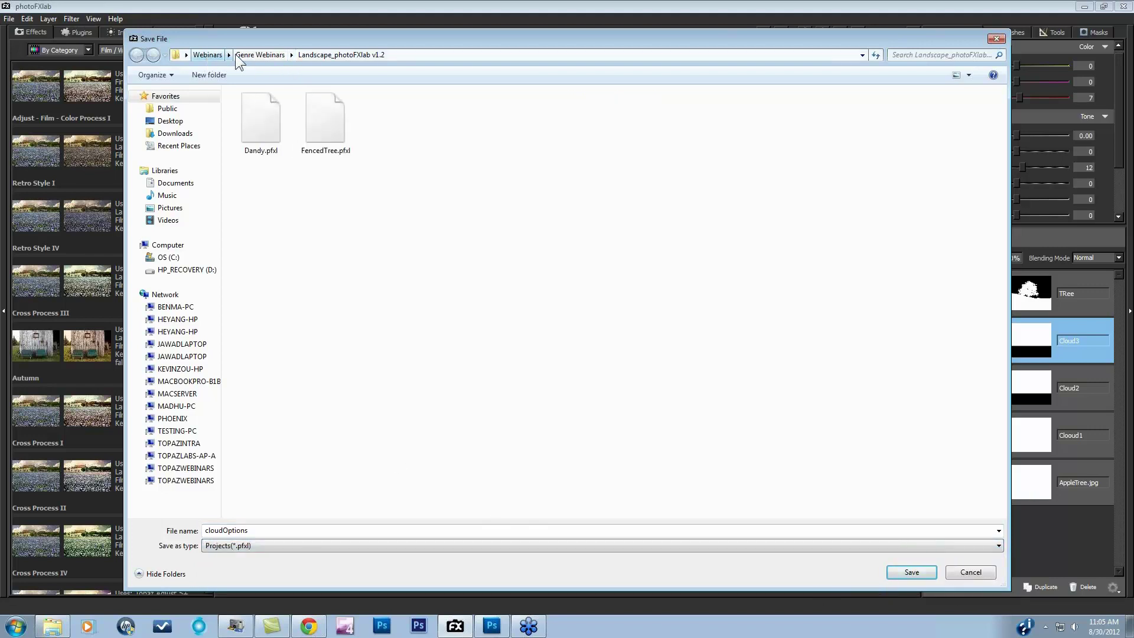
{"action": "left_click", "coordinate": [212, 53]}
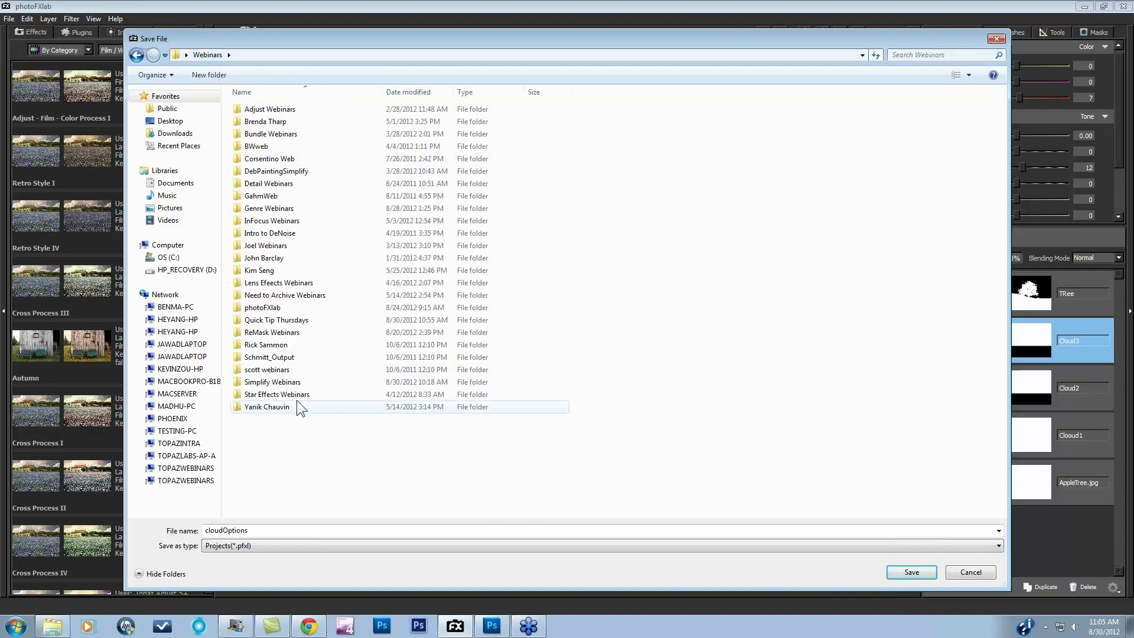
{"action": "double_click", "coordinate": [276, 320]}
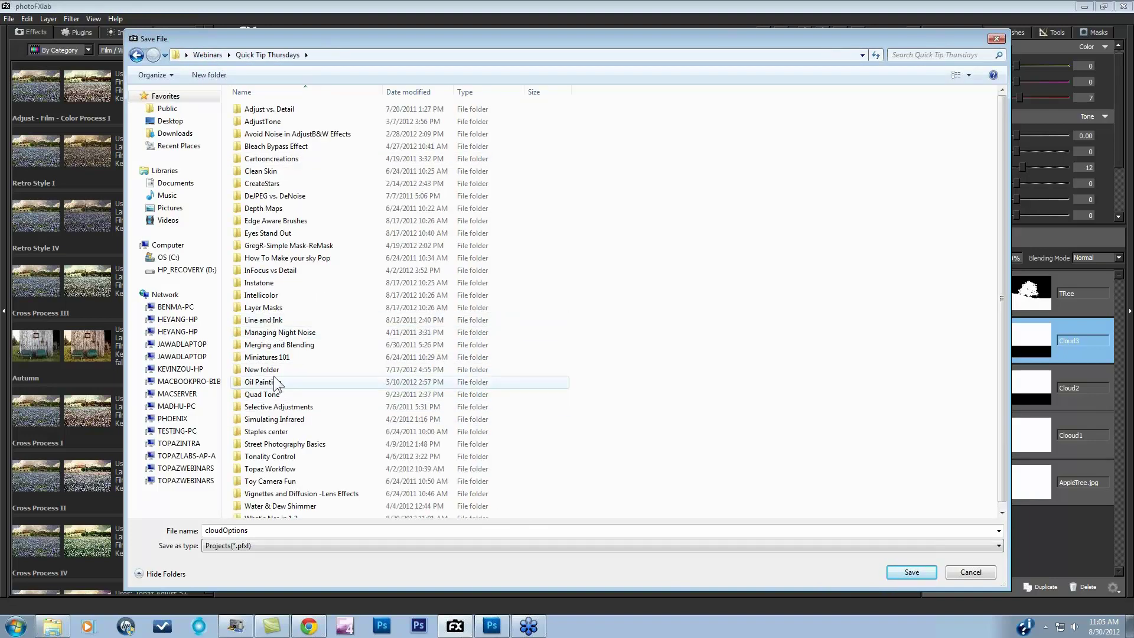
{"action": "scroll", "coordinate": [280, 505], "scroll_direction": "down", "scroll_amount": 1}
{"action": "double_click", "coordinate": [276, 509]}
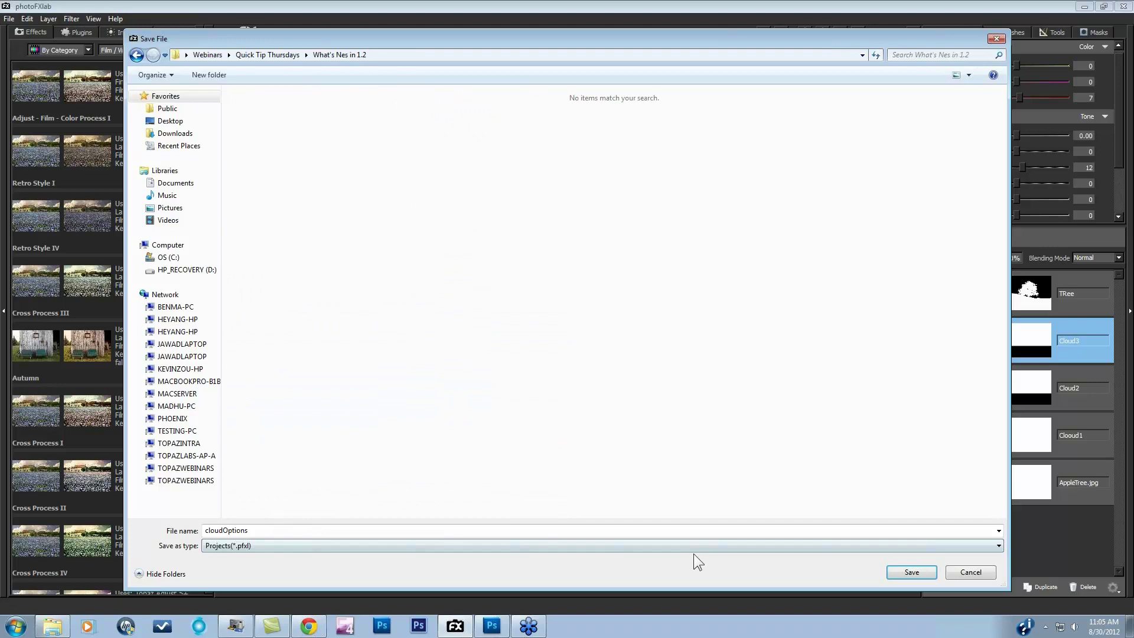
{"action": "left_click", "coordinate": [912, 571]}
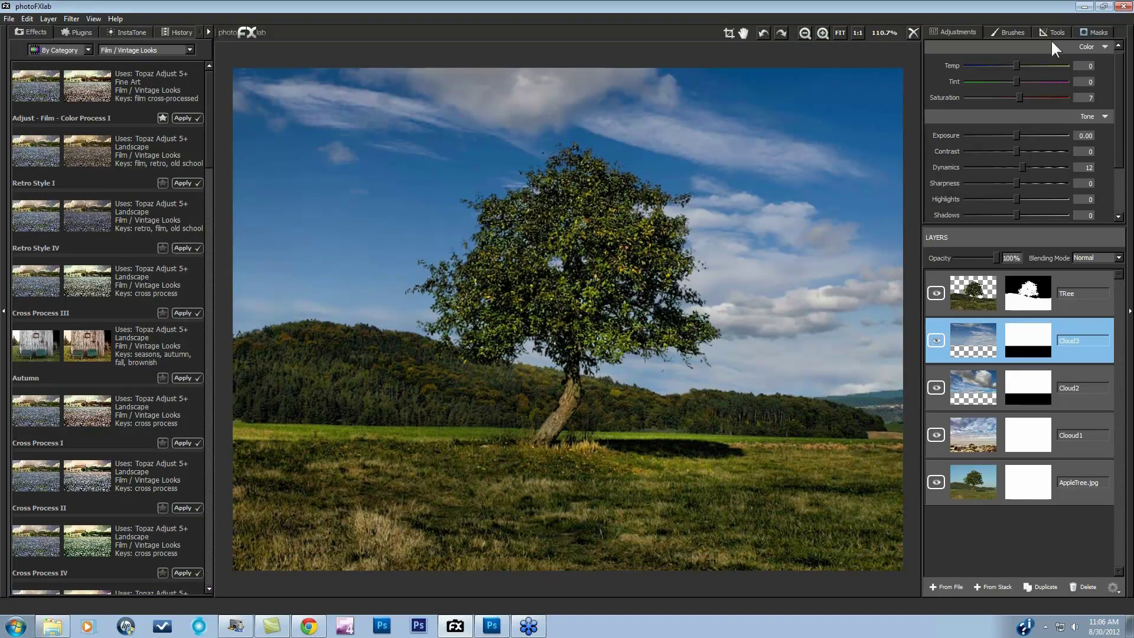
Restart photoFXlab and bring up the Recent Files list to reopen the cloudOptions project.
{"action": "left_click", "coordinate": [1123, 6]}
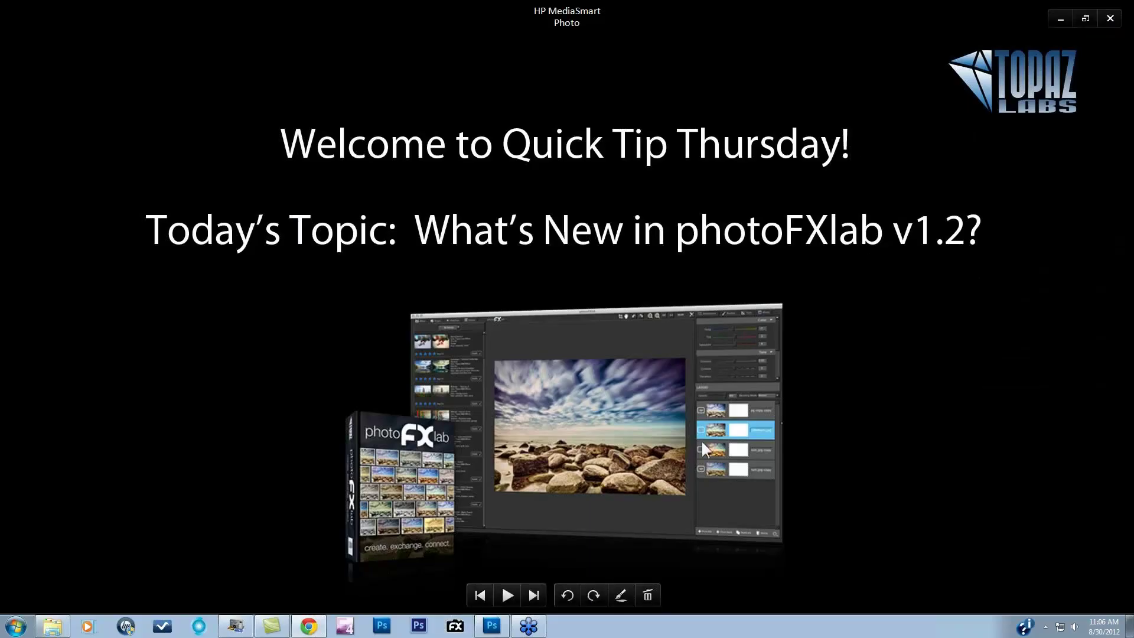
{"action": "left_click", "coordinate": [456, 626]}
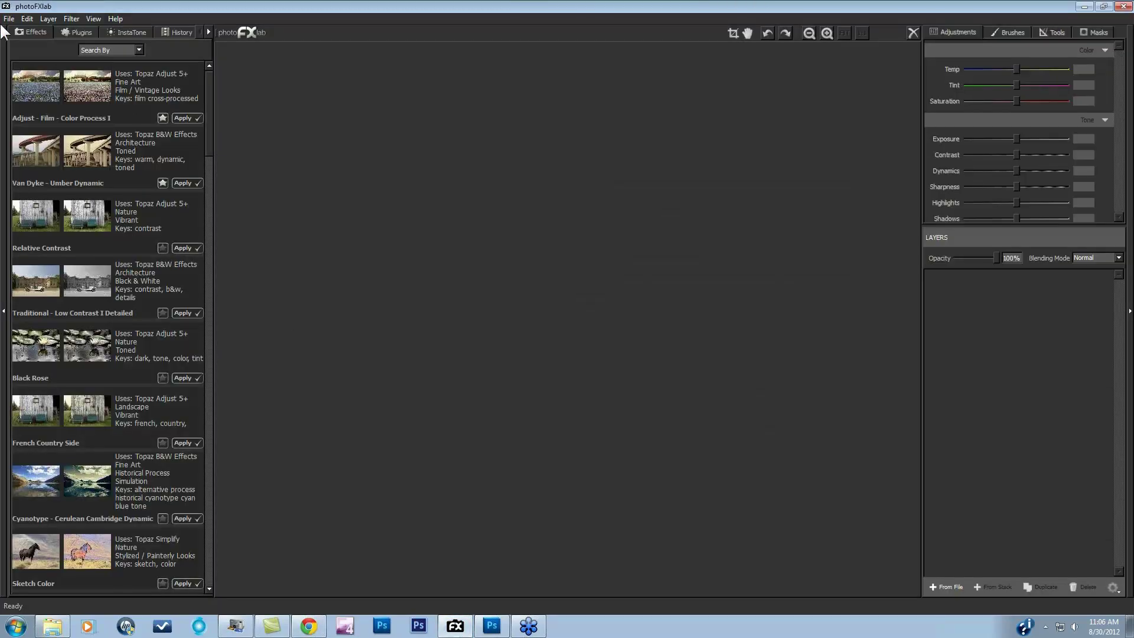
{"action": "left_click", "coordinate": [10, 19]}
{"action": "mouse_move", "coordinate": [13, 47]}
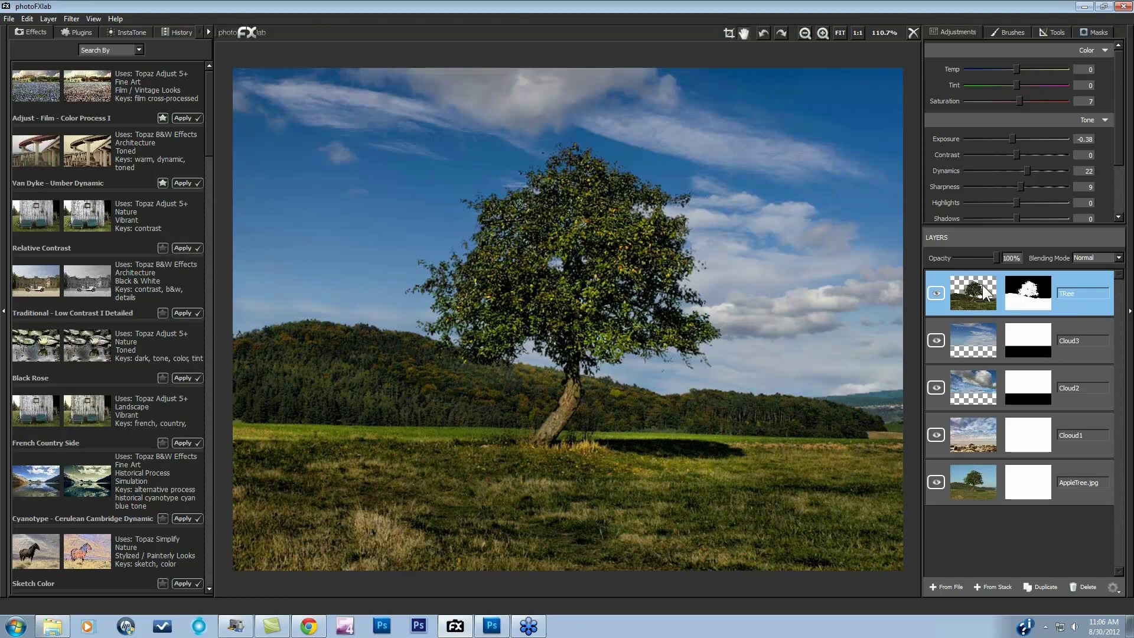
Discard unsaved changes and open _MG_4257 from the What's Nes in 1.2 folder.
{"action": "left_click", "coordinate": [9, 18]}
{"action": "left_click", "coordinate": [24, 33]}
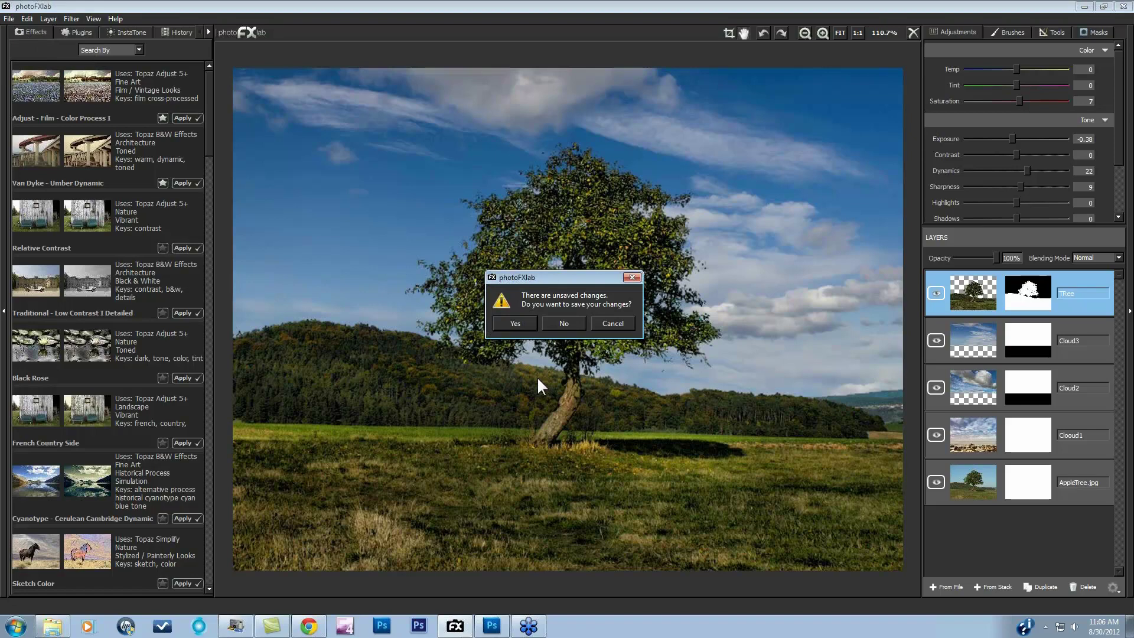
{"action": "left_click", "coordinate": [565, 320]}
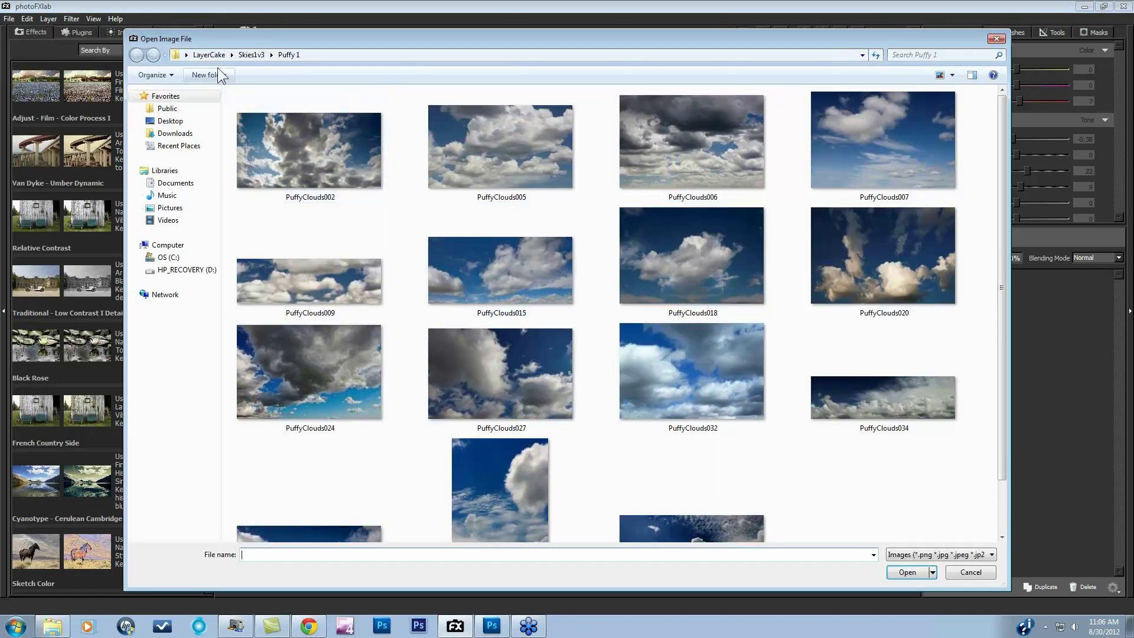
{"action": "left_click", "coordinate": [210, 56]}
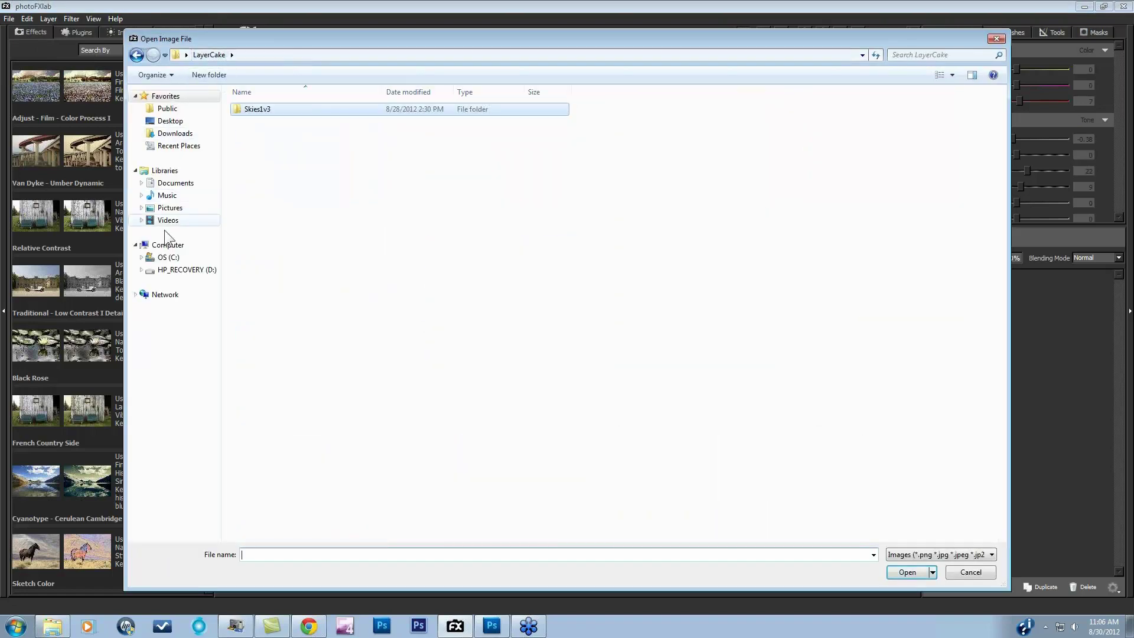
{"action": "left_click", "coordinate": [176, 146]}
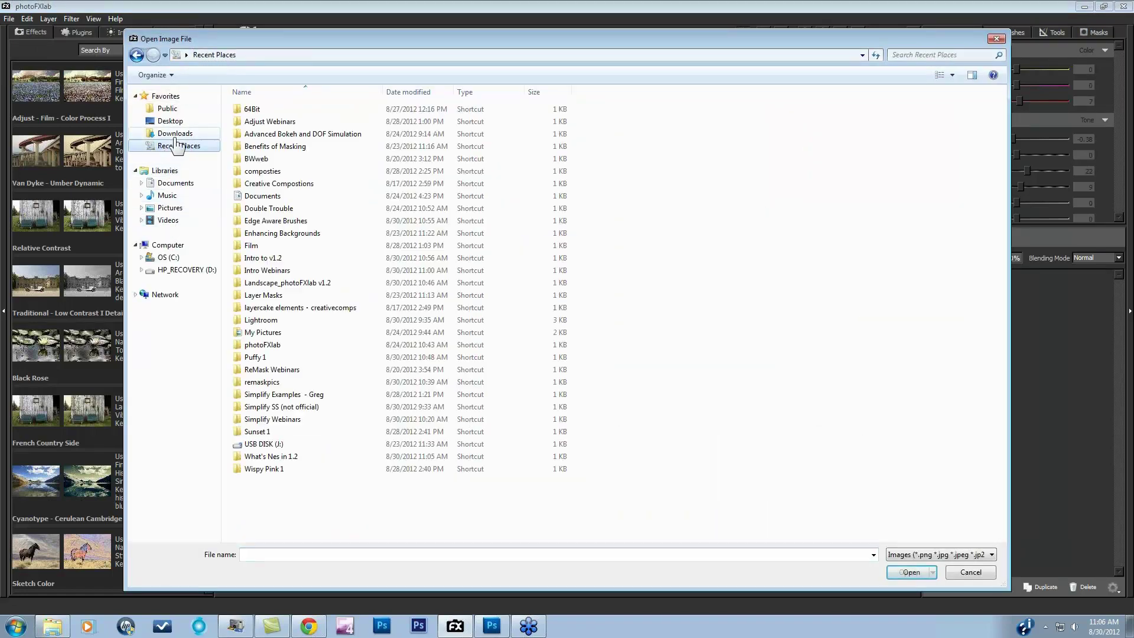
{"action": "double_click", "coordinate": [267, 456]}
{"action": "left_click", "coordinate": [265, 130]}
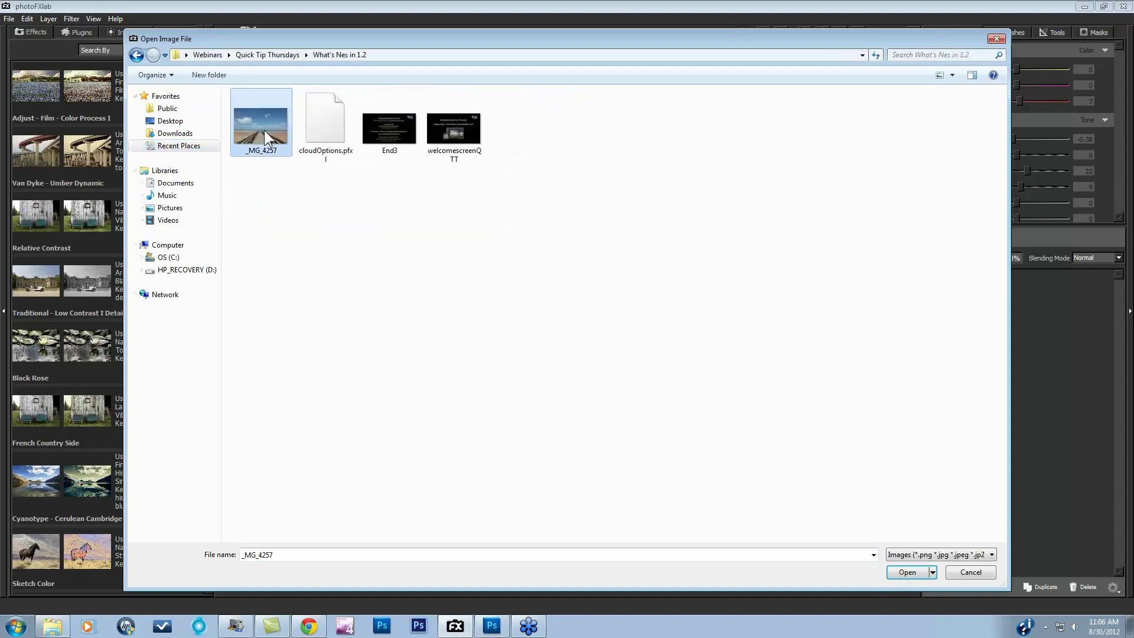
{"action": "left_click", "coordinate": [908, 572]}
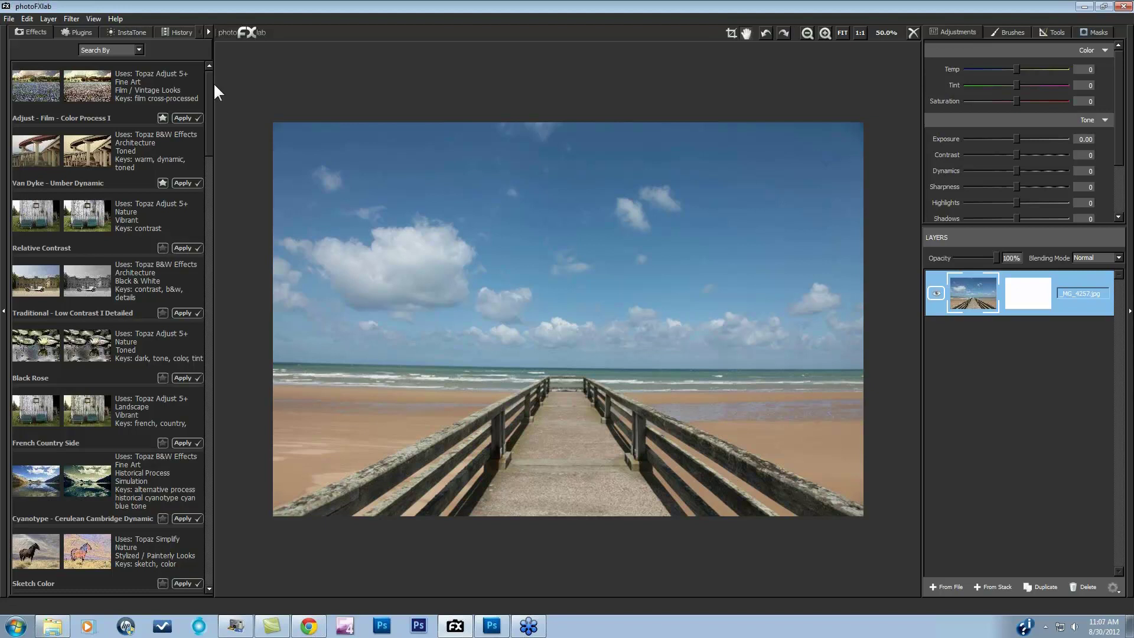
Show the EXIF panel listing 1/200 s, f13.0, ISO 100 and 24 mm.
{"action": "left_click", "coordinate": [207, 32]}
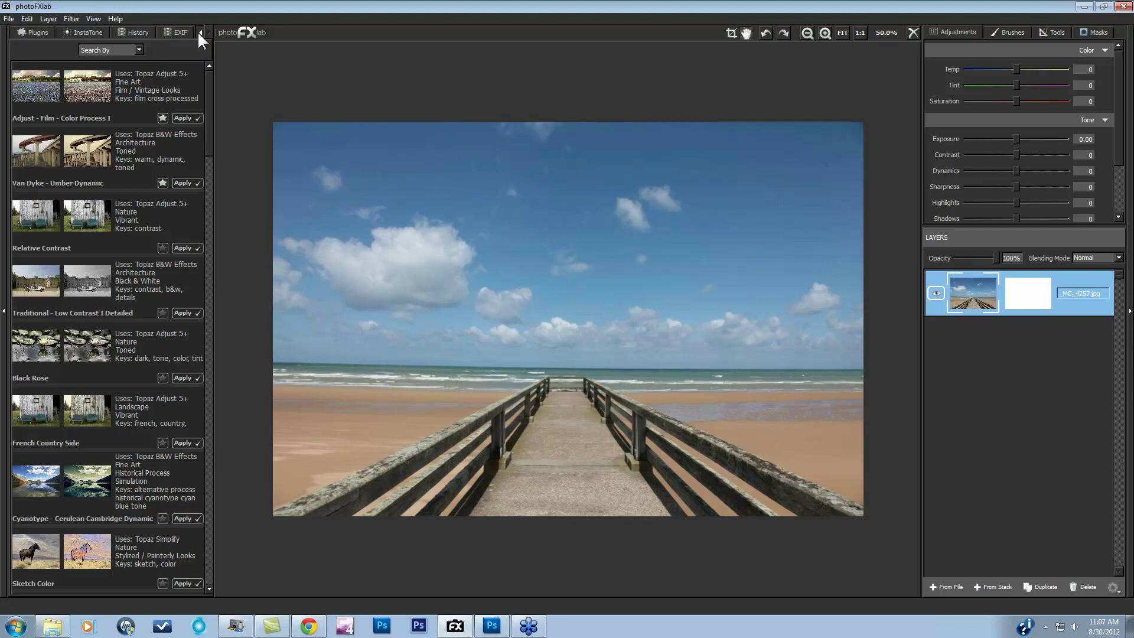
{"action": "left_click", "coordinate": [199, 33]}
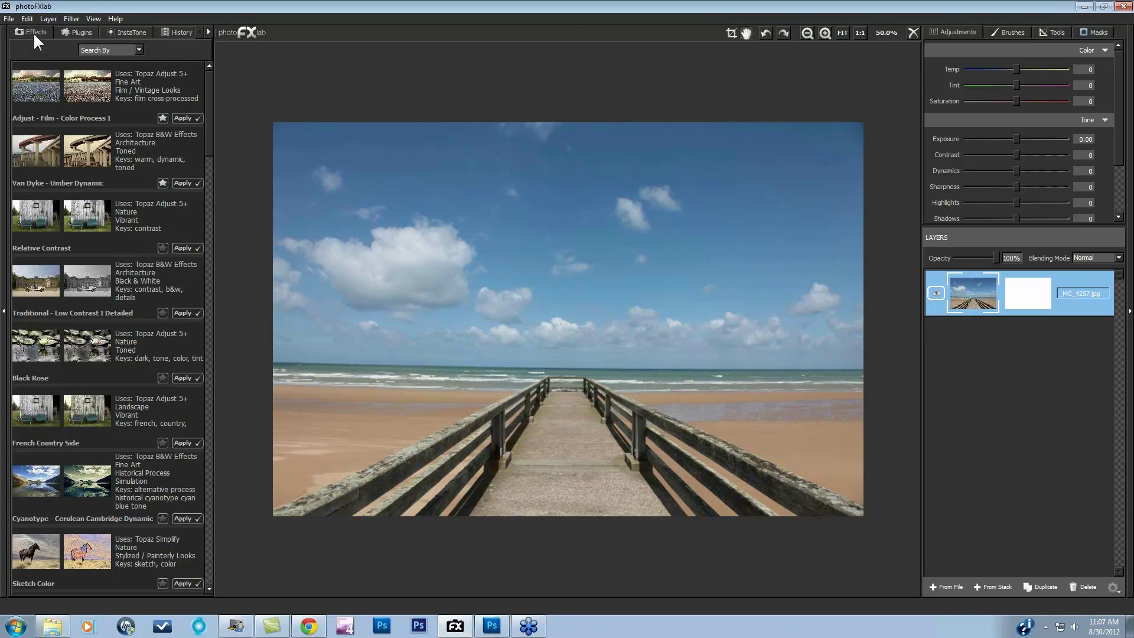
{"action": "left_click", "coordinate": [208, 32]}
{"action": "left_click", "coordinate": [181, 34]}
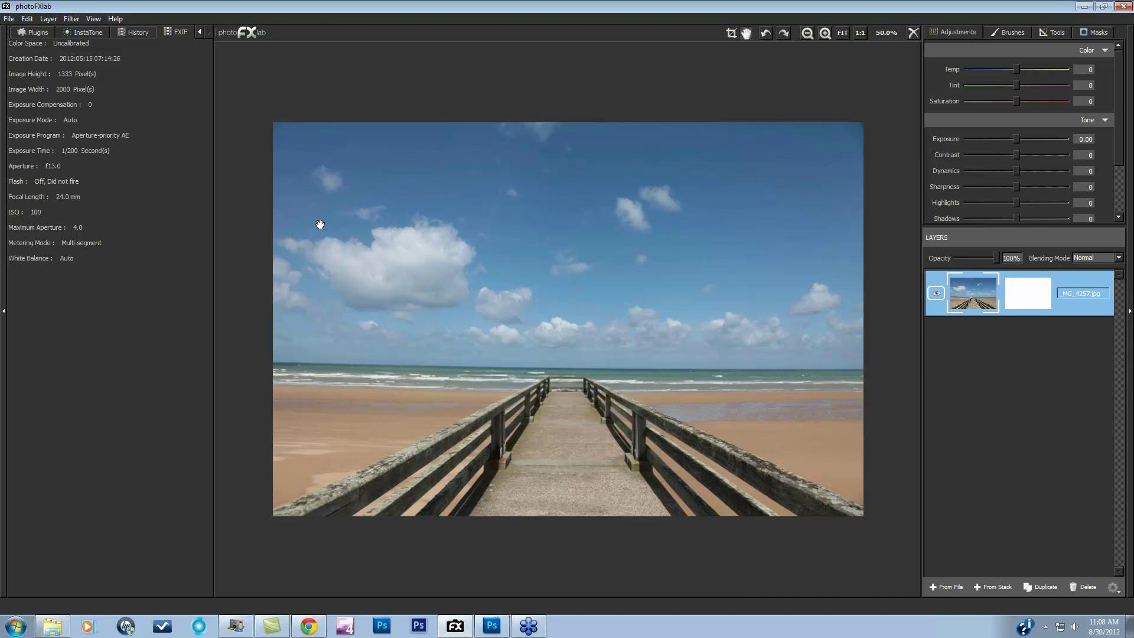
With the Plugins list shown, duplicate the photo layer into '_MG_4257.jpg copy'.
{"action": "left_click", "coordinate": [34, 32]}
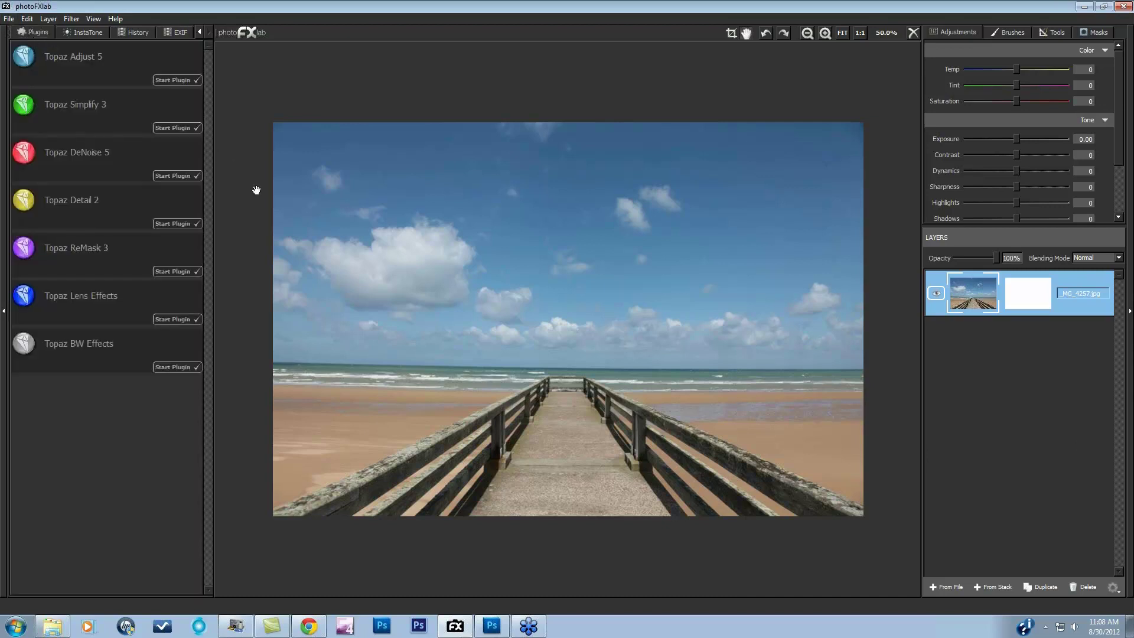
{"action": "left_click", "coordinate": [1045, 586]}
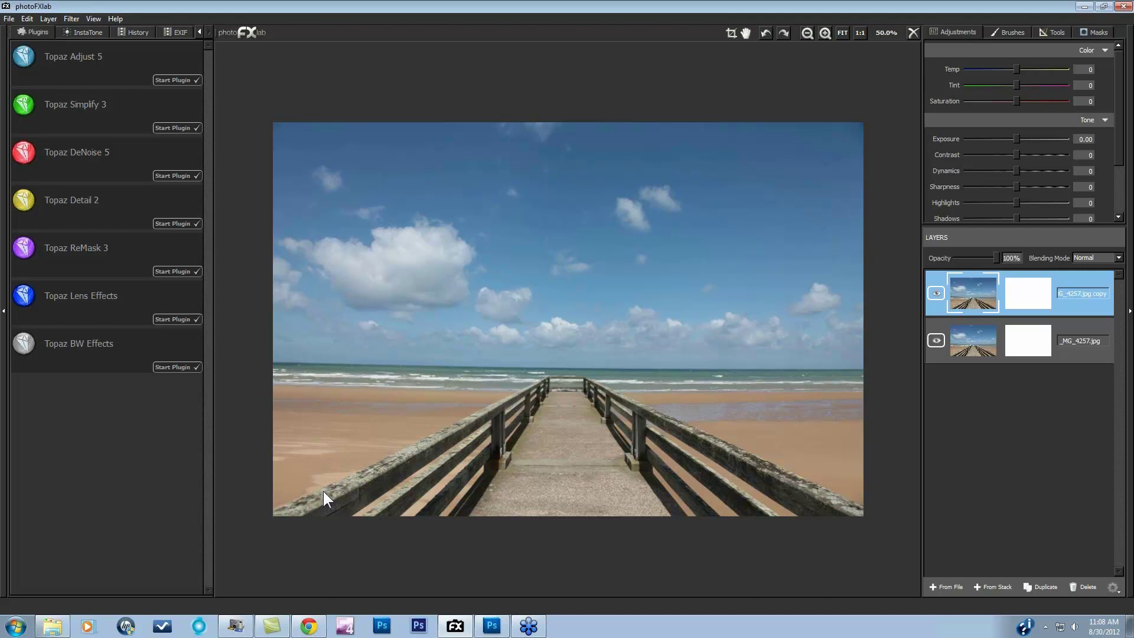
{"action": "left_click", "coordinate": [74, 17]}
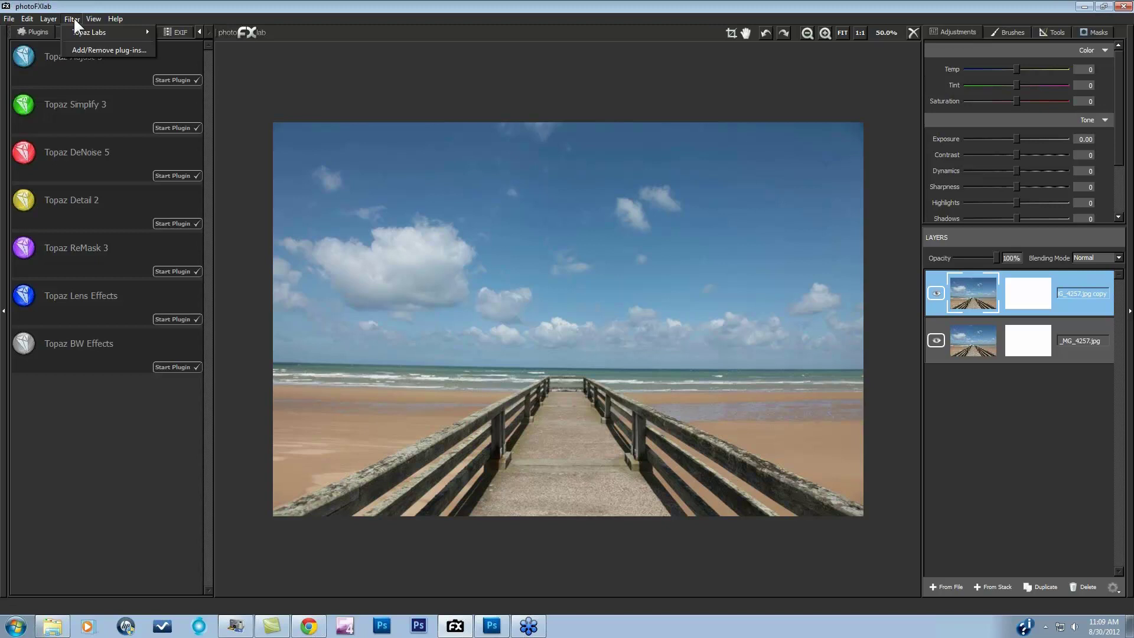
Import Photoshop CS5's Redfield plug-in folder through the Add/Remove plug-ins manager.
{"action": "left_click", "coordinate": [104, 48]}
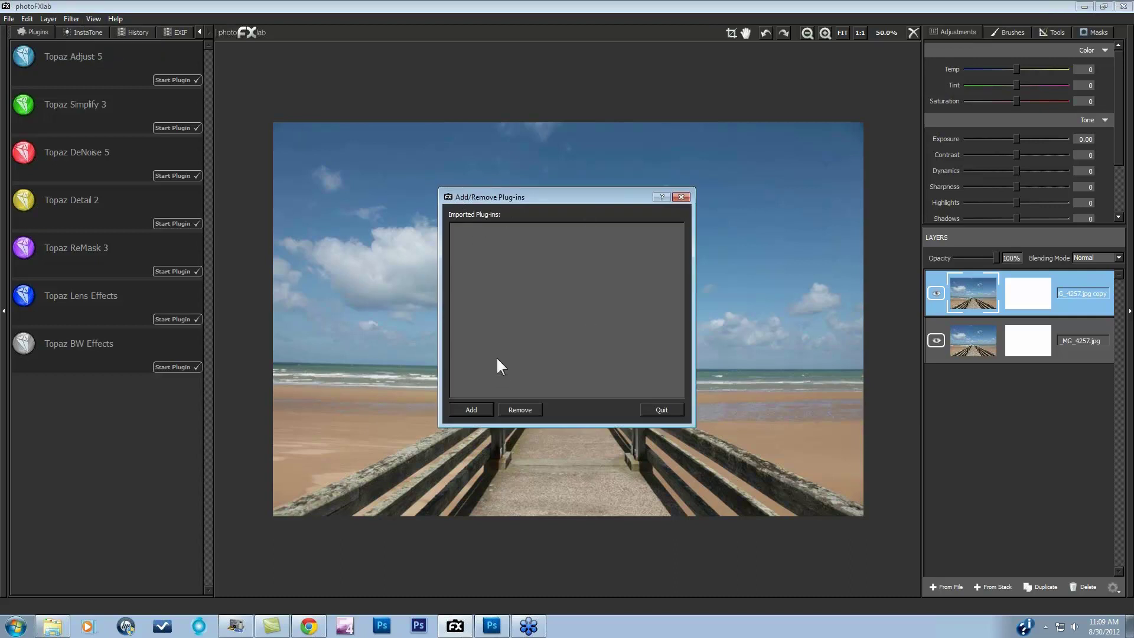
{"action": "left_click", "coordinate": [473, 409]}
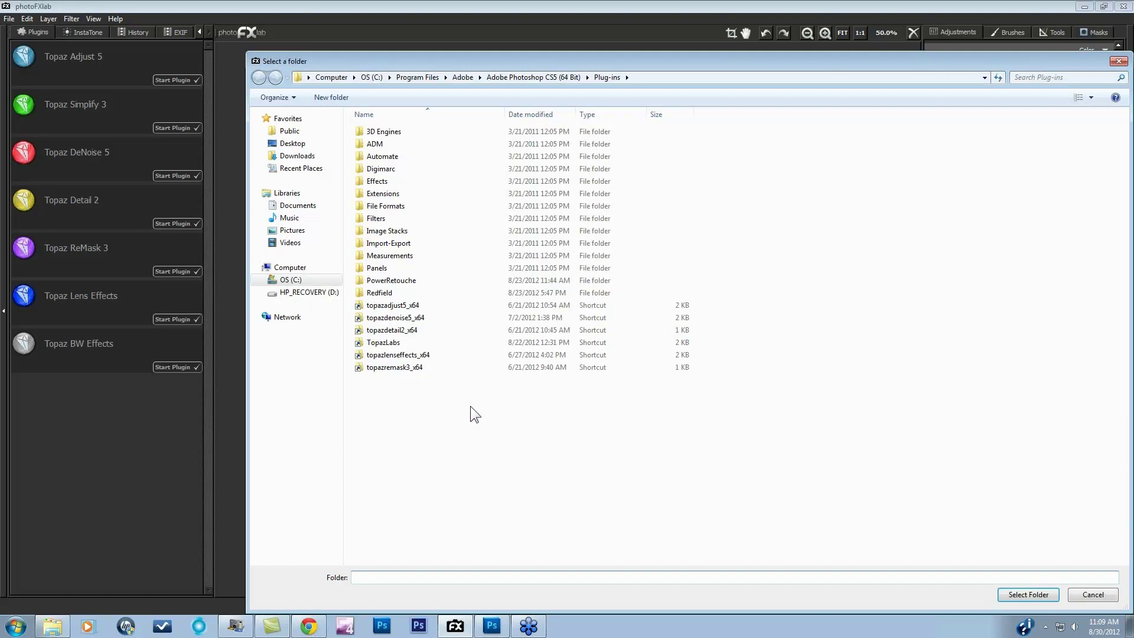
{"action": "left_click_drag", "start_coordinate": [494, 60], "coordinate": [430, 25]}
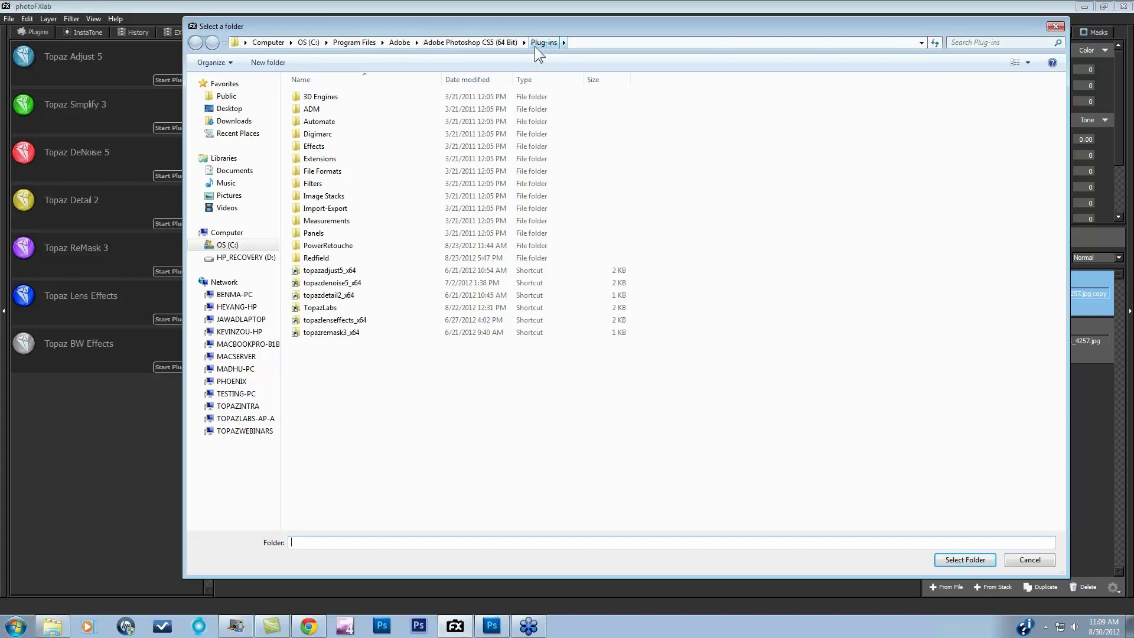
{"action": "left_click", "coordinate": [319, 263]}
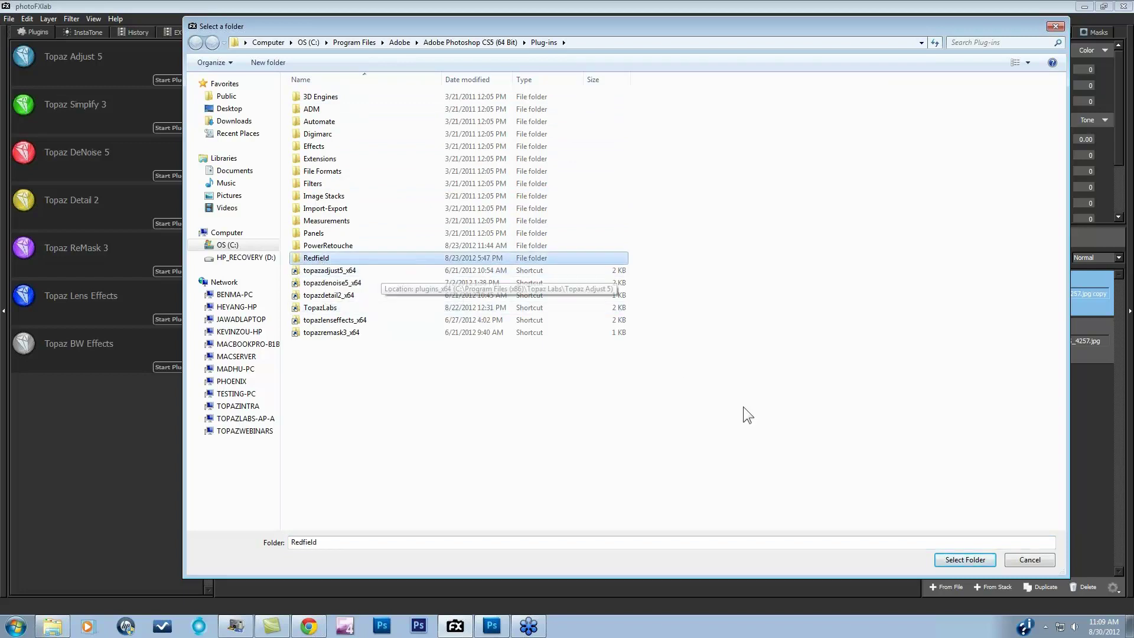
{"action": "left_click", "coordinate": [976, 560]}
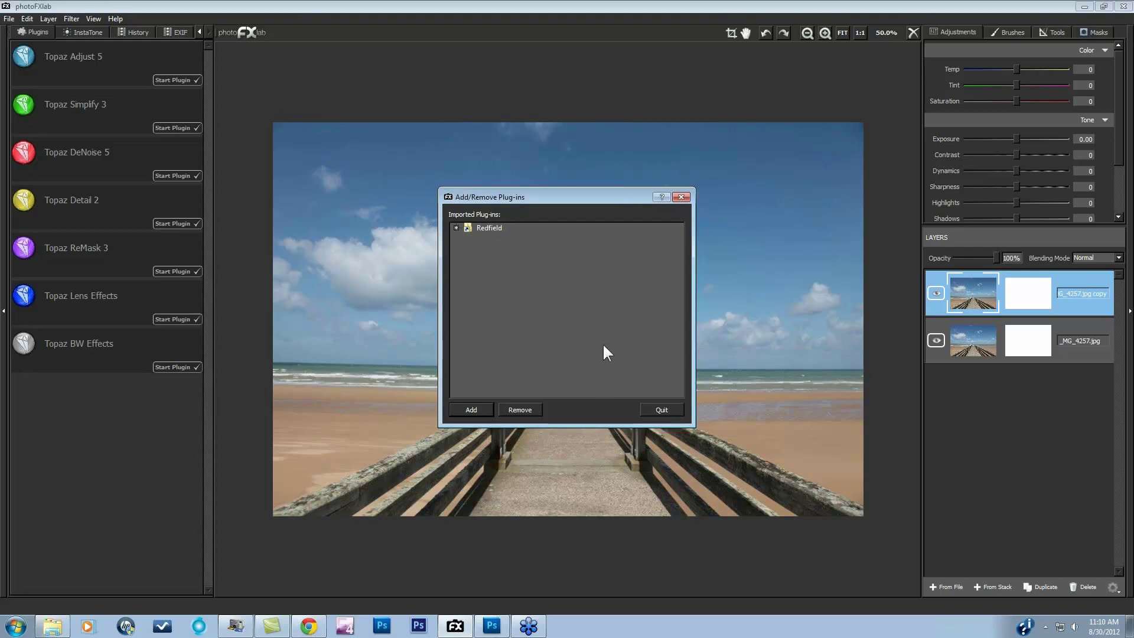
Launch Redfield Fractalius DEMO on the copy layer and choose the Crayon Soft preset.
{"action": "left_click", "coordinate": [662, 409]}
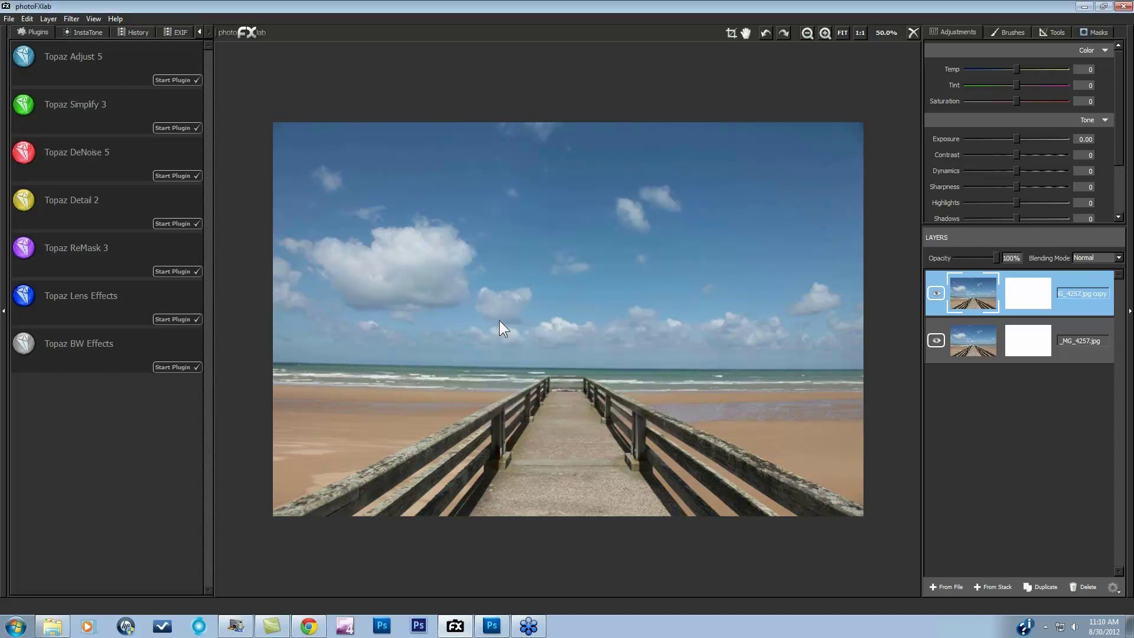
{"action": "left_click", "coordinate": [65, 19]}
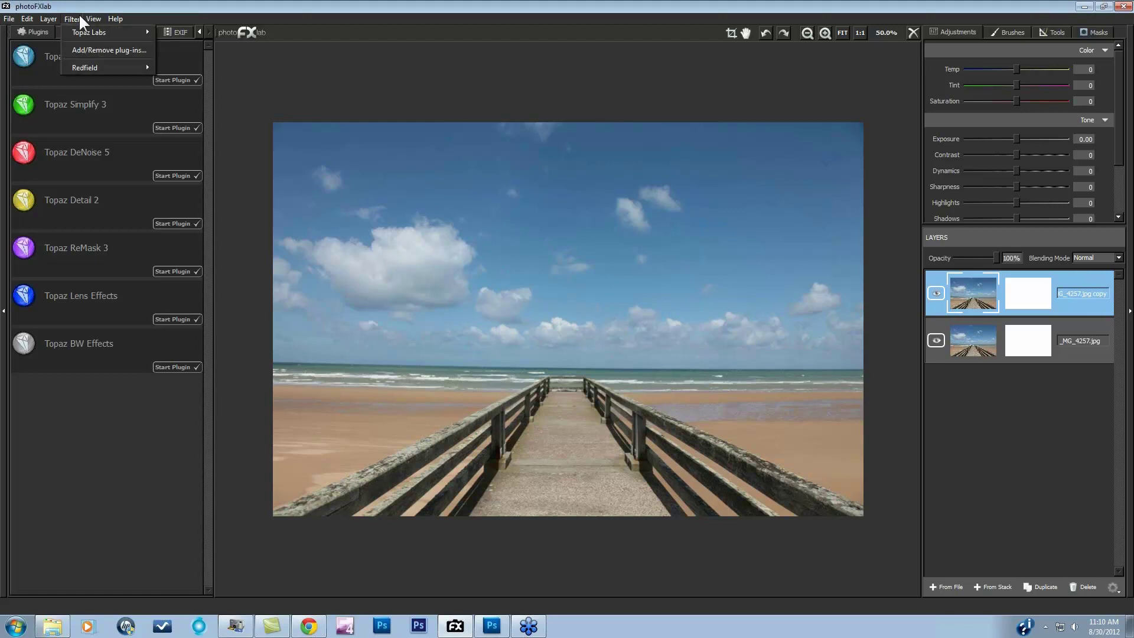
{"action": "mouse_move", "coordinate": [90, 68]}
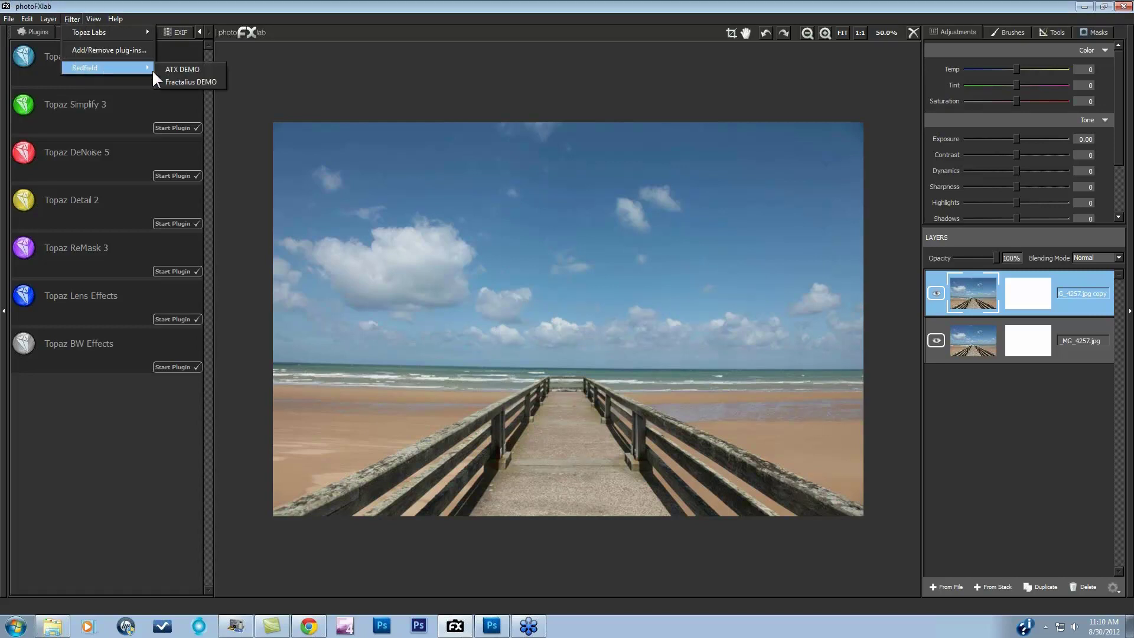
{"action": "left_click", "coordinate": [179, 83]}
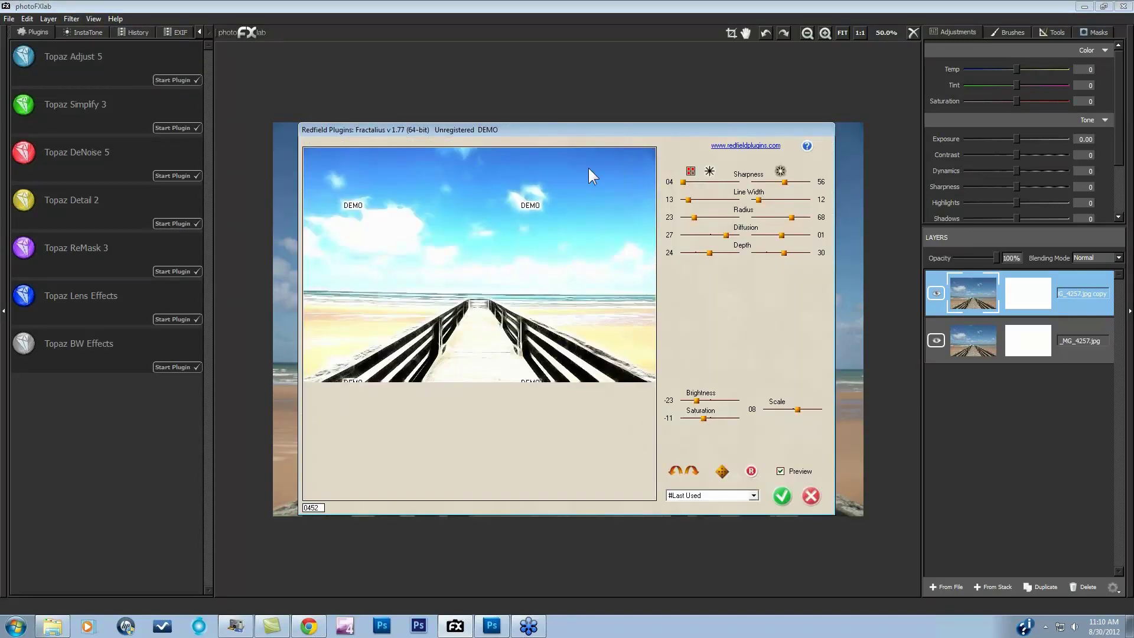
{"action": "left_click", "coordinate": [754, 494]}
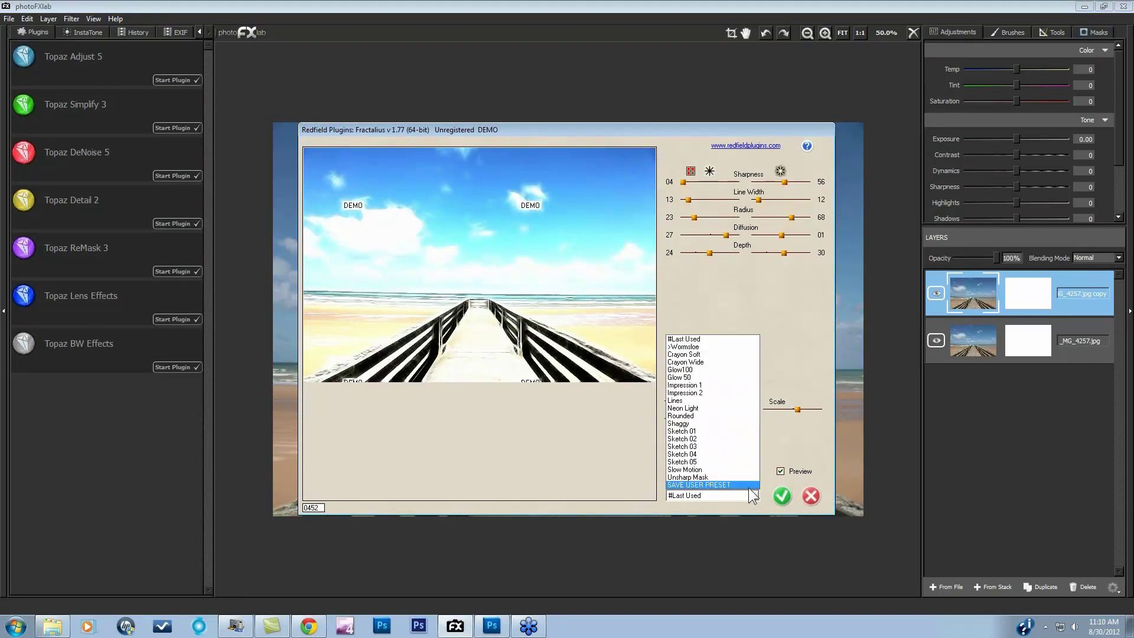
{"action": "left_click", "coordinate": [715, 356]}
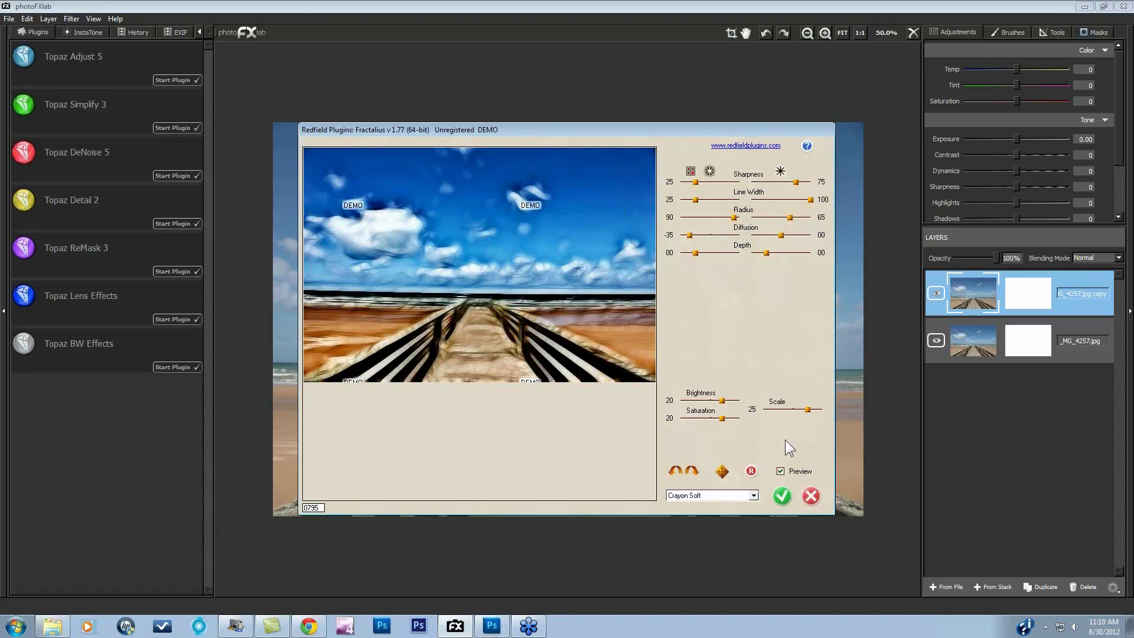
Apply the Crayon Soft Fractalius effect, then toggle the layer off and on to compare.
{"action": "left_click", "coordinate": [783, 495]}
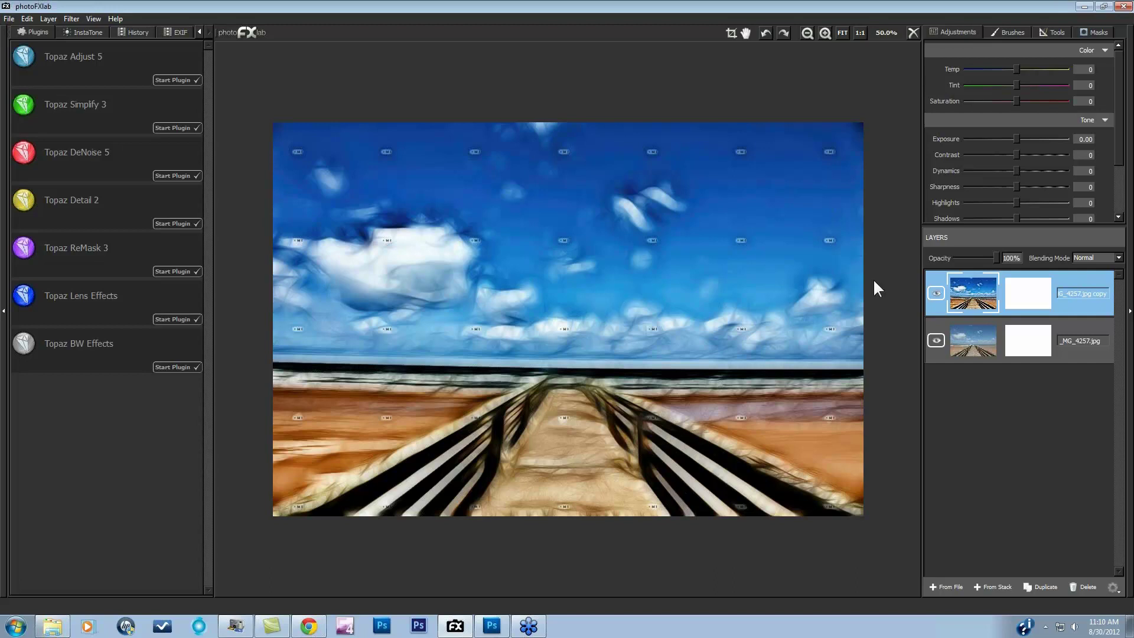
{"action": "left_click", "coordinate": [937, 292]}
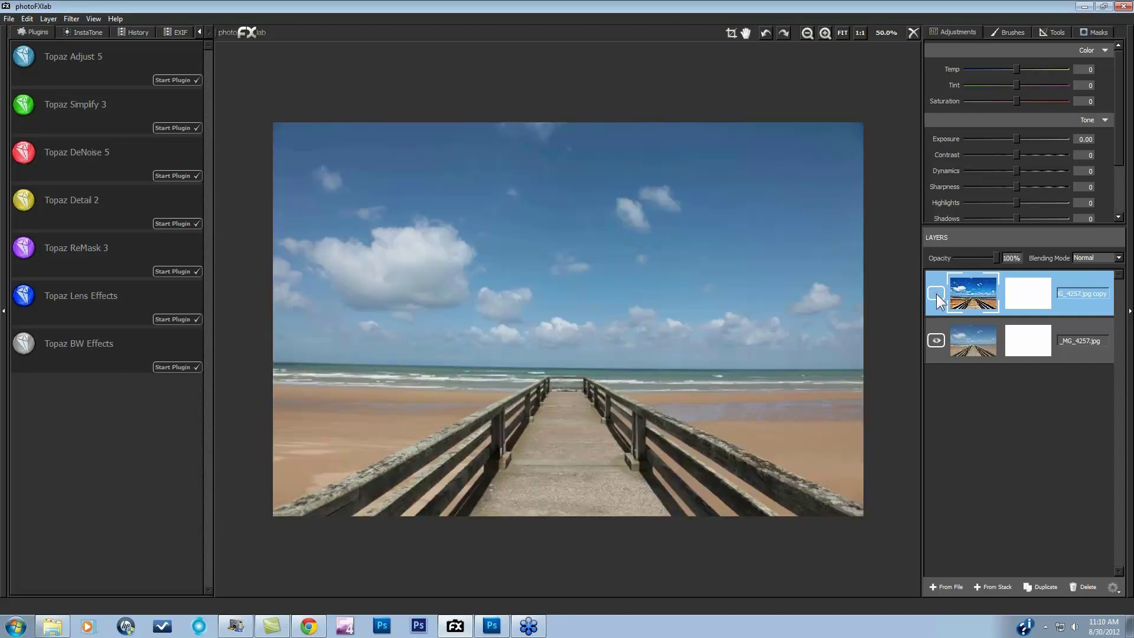
{"action": "left_click", "coordinate": [937, 293]}
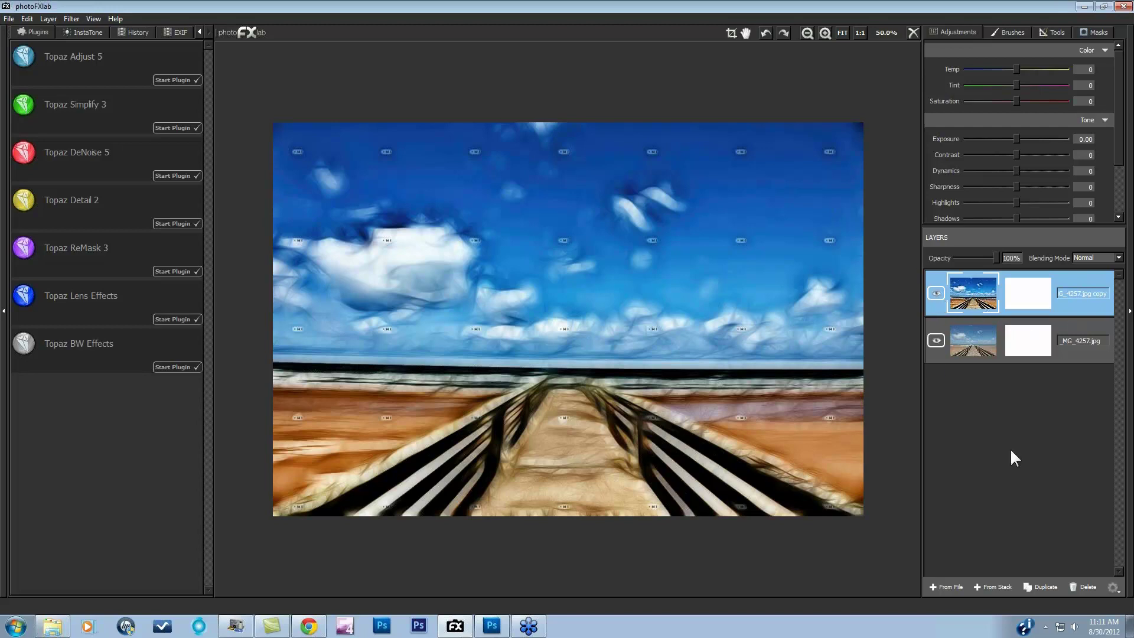
Delete the Fractalius copy, trial a 1842×1239 crop trimming bottom and right, then undo it.
{"action": "left_click", "coordinate": [1086, 587]}
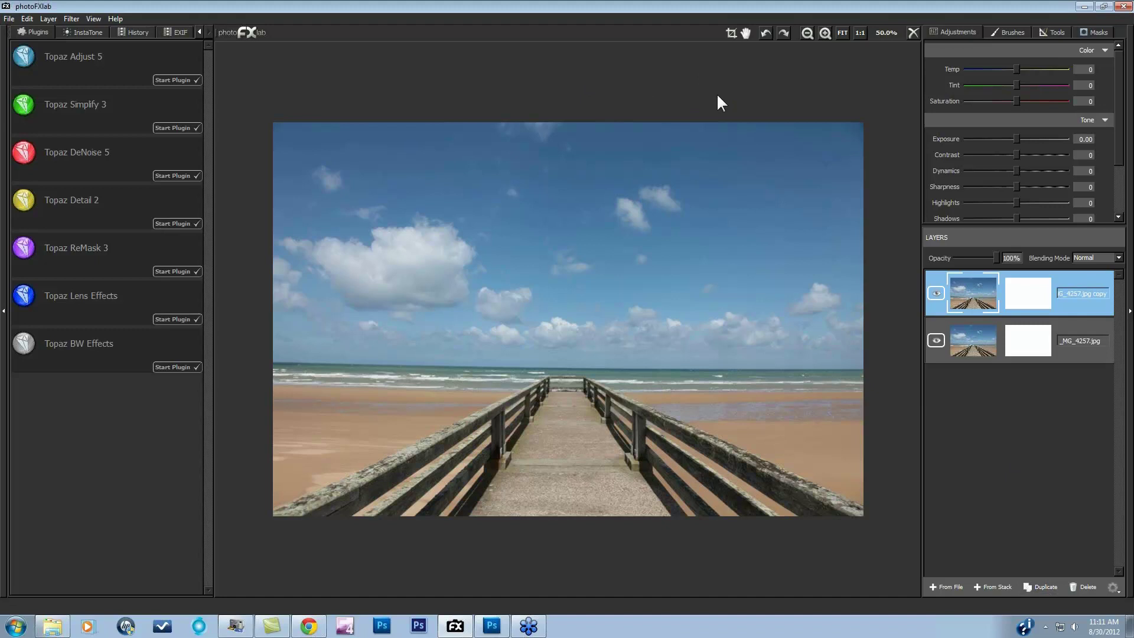
{"action": "left_click", "coordinate": [731, 33]}
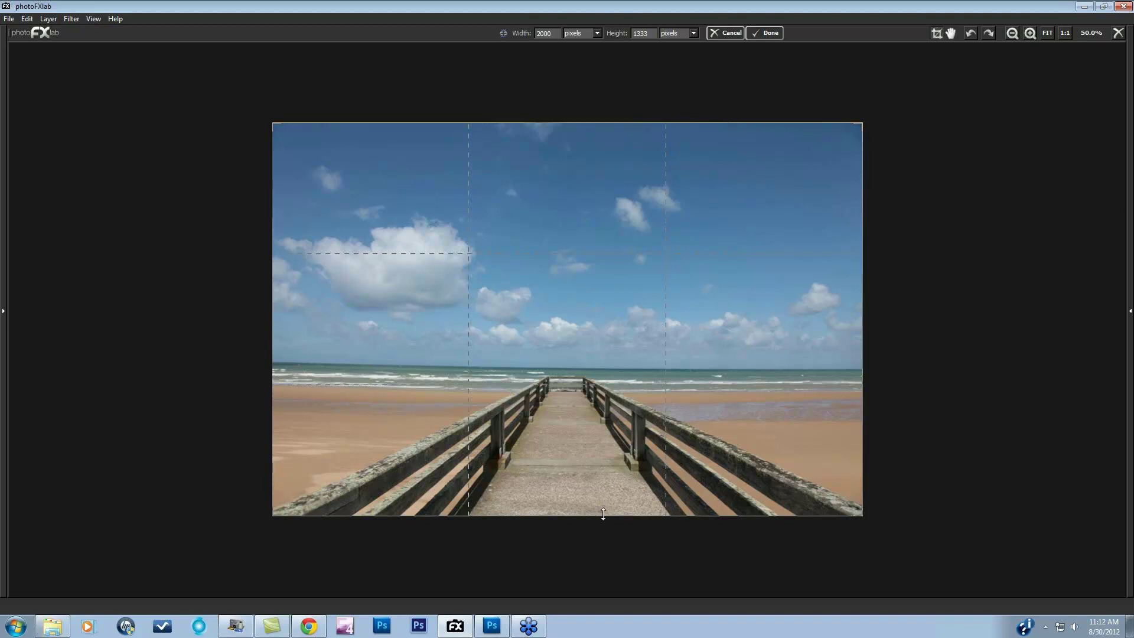
{"action": "left_click_drag", "start_coordinate": [603, 514], "coordinate": [603, 490]}
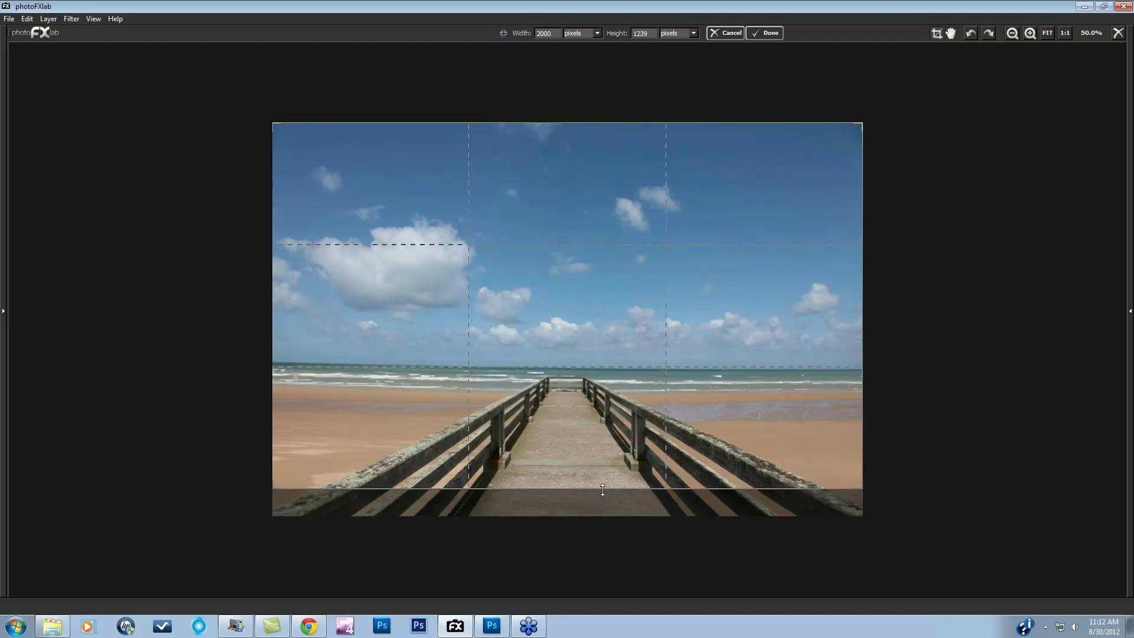
{"action": "left_click_drag", "start_coordinate": [867, 357], "coordinate": [816, 360]}
{"action": "left_click_drag", "start_coordinate": [594, 266], "coordinate": [620, 270]}
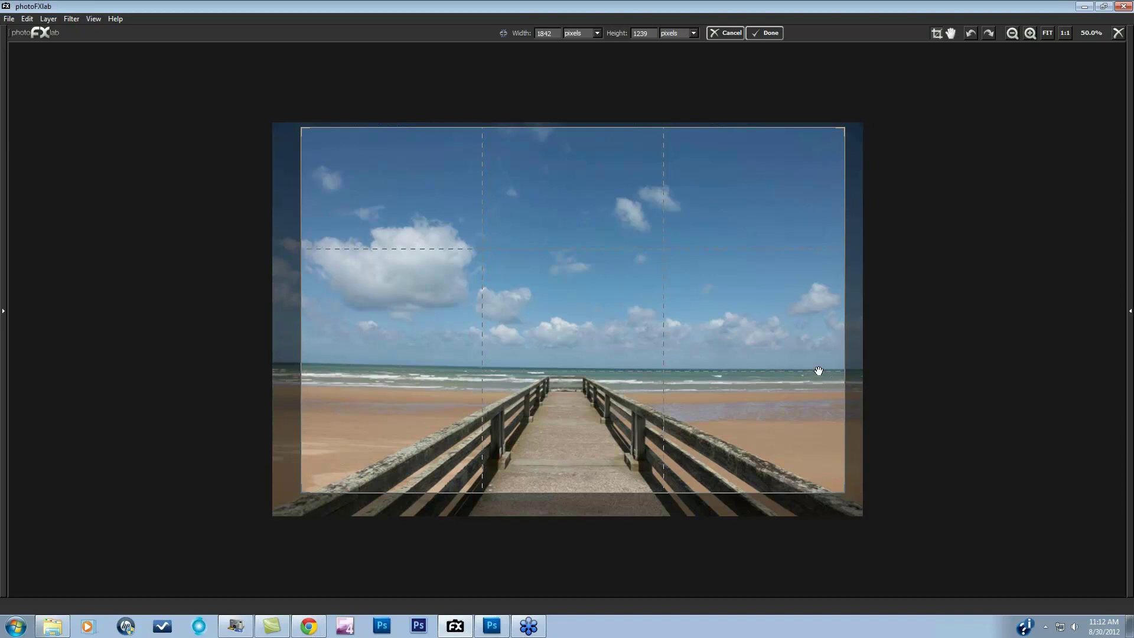
{"action": "left_click", "coordinate": [767, 33]}
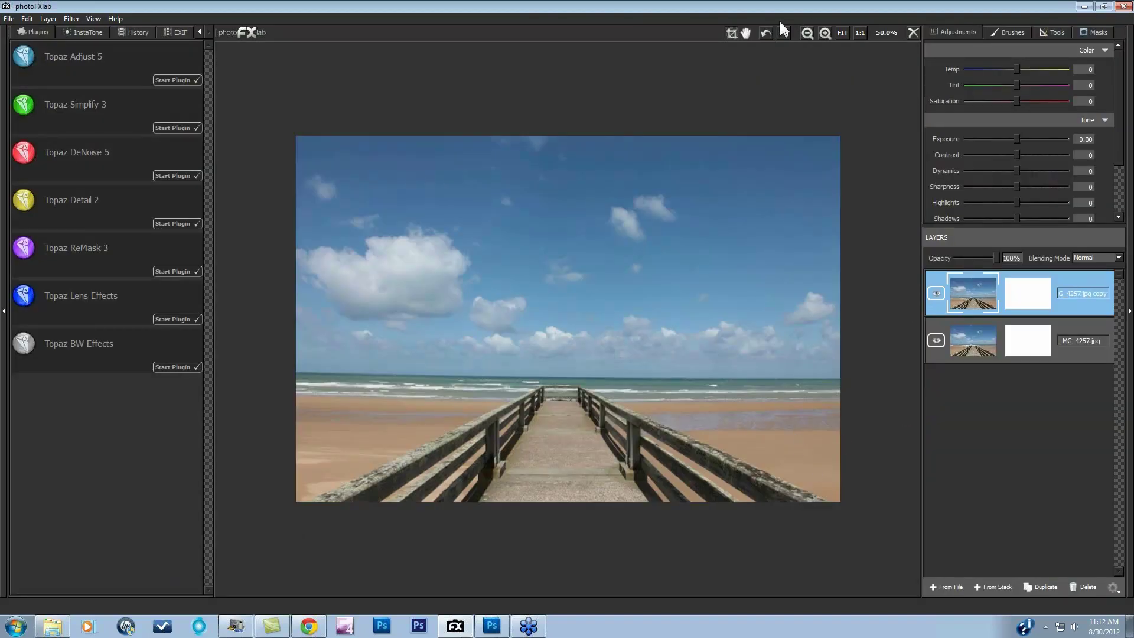
{"action": "left_click", "coordinate": [765, 31]}
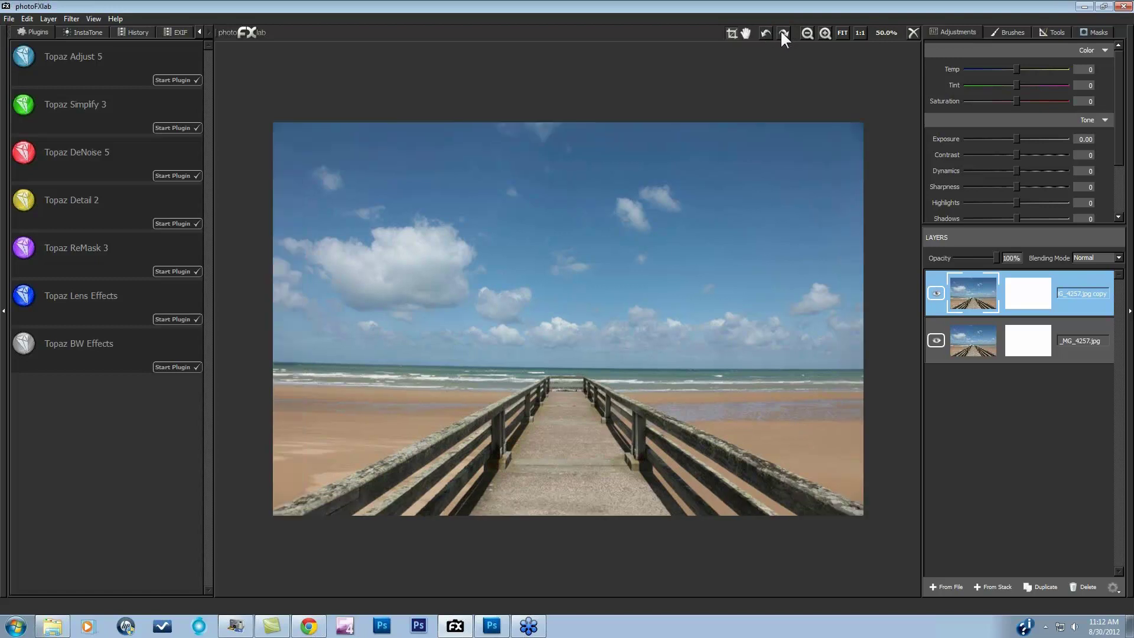
Redo the 1842×1239 crop on the boardwalk photo.
{"action": "left_click", "coordinate": [782, 33]}
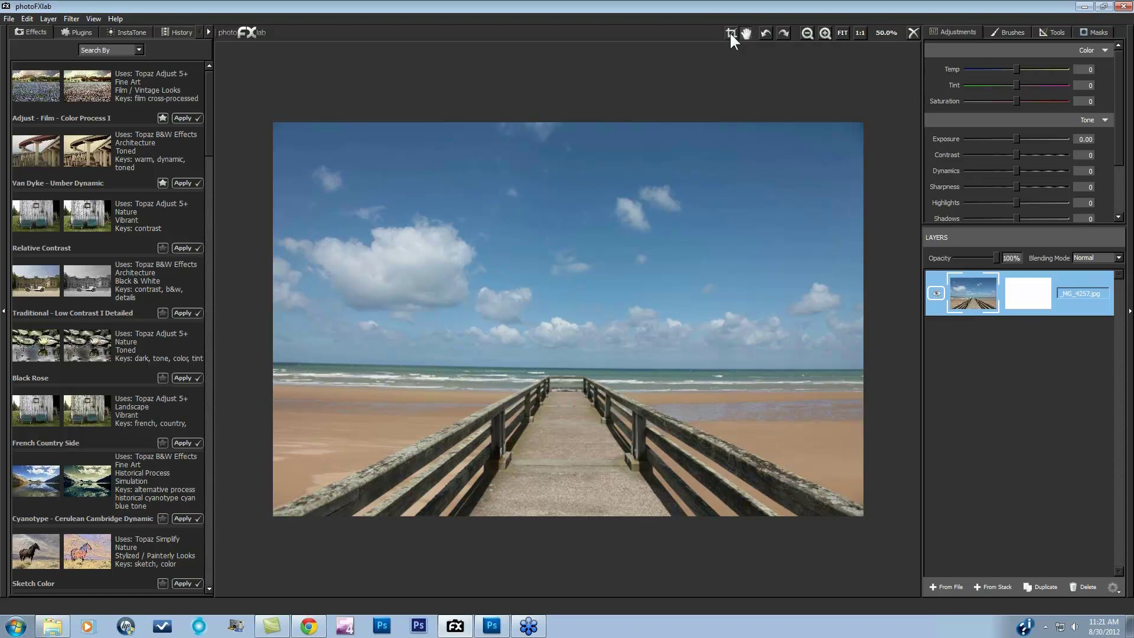
Start cropping the beach photo again.
{"action": "left_click", "coordinate": [731, 33]}
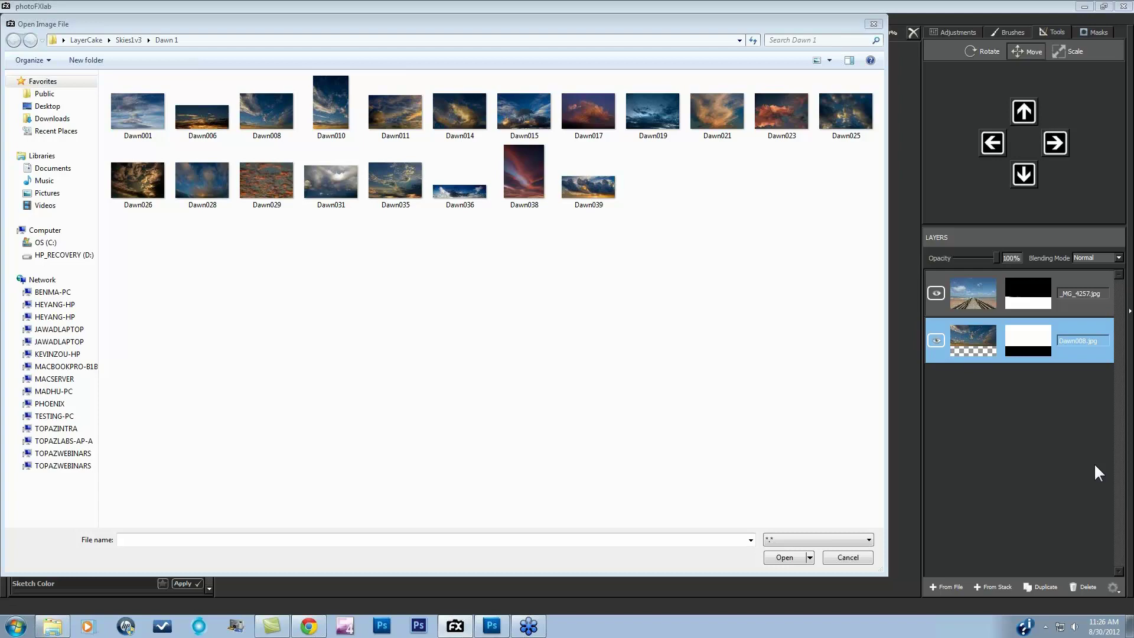
Cancel the image file browser, close photoFXlab without saving, and bring Photoshop back.
{"action": "left_click", "coordinate": [848, 559]}
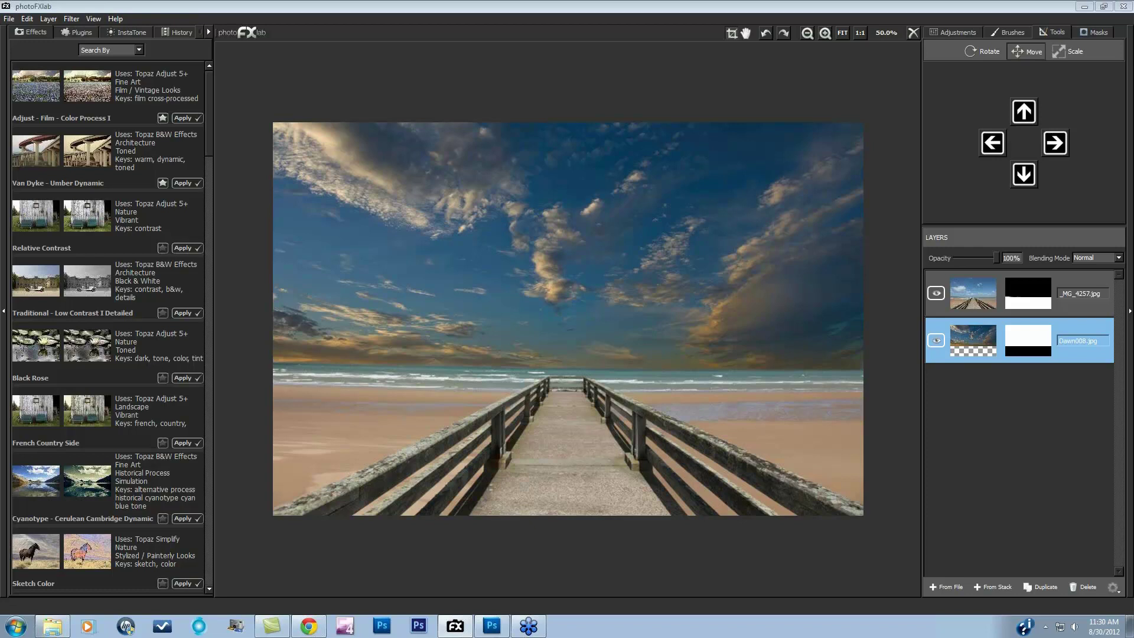
{"action": "left_click", "coordinate": [1124, 7]}
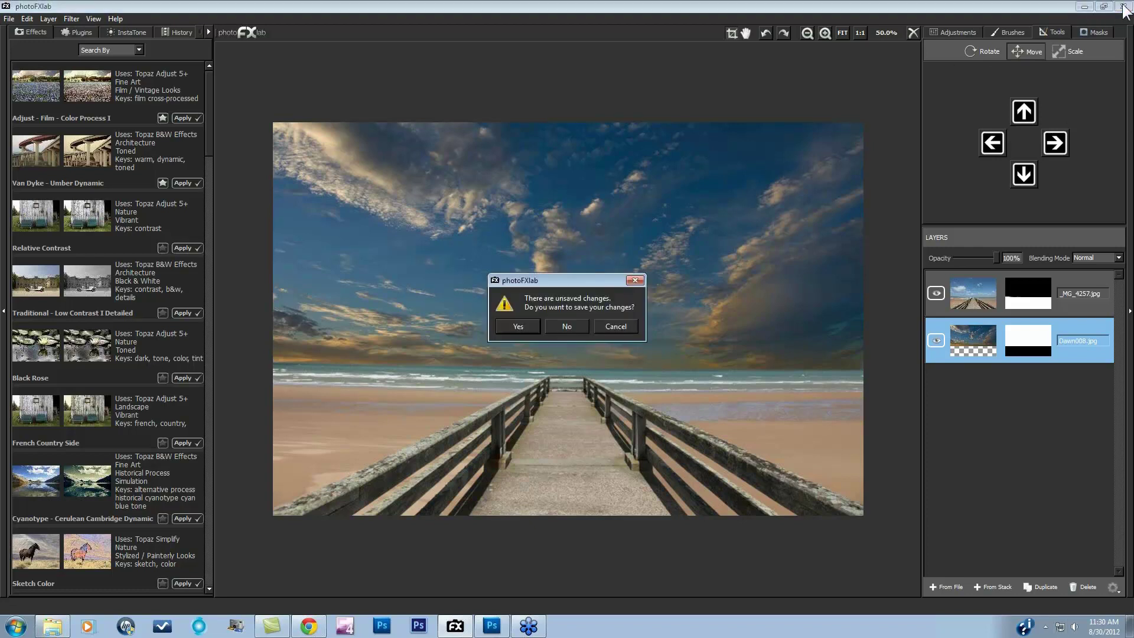
{"action": "left_click", "coordinate": [567, 326]}
{"action": "left_click", "coordinate": [492, 626]}
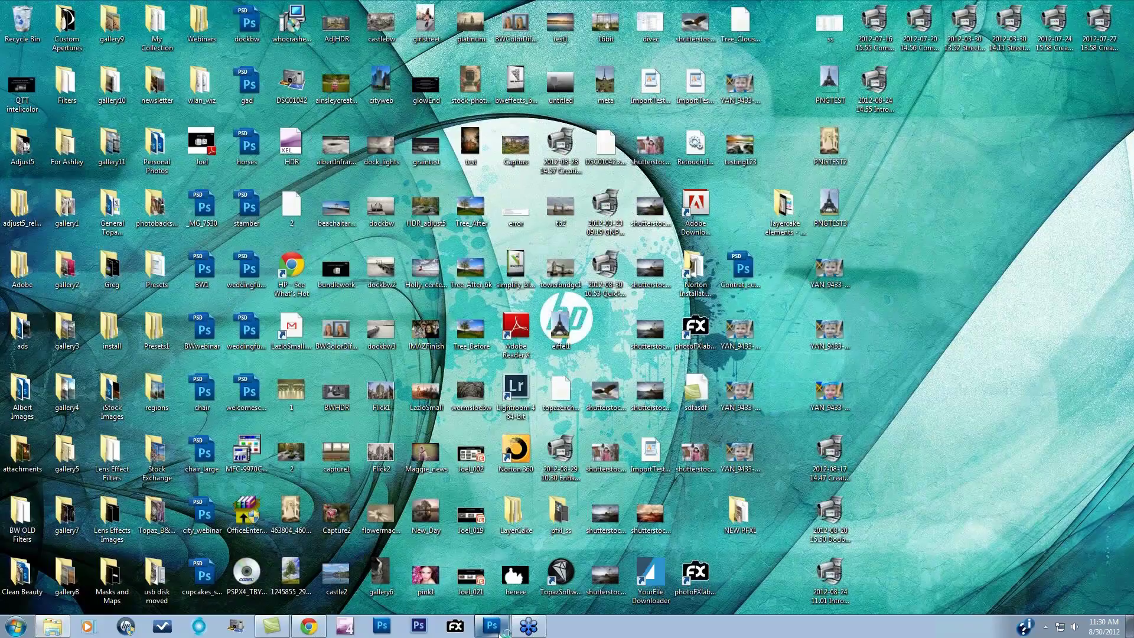
{"action": "left_click", "coordinate": [500, 629]}
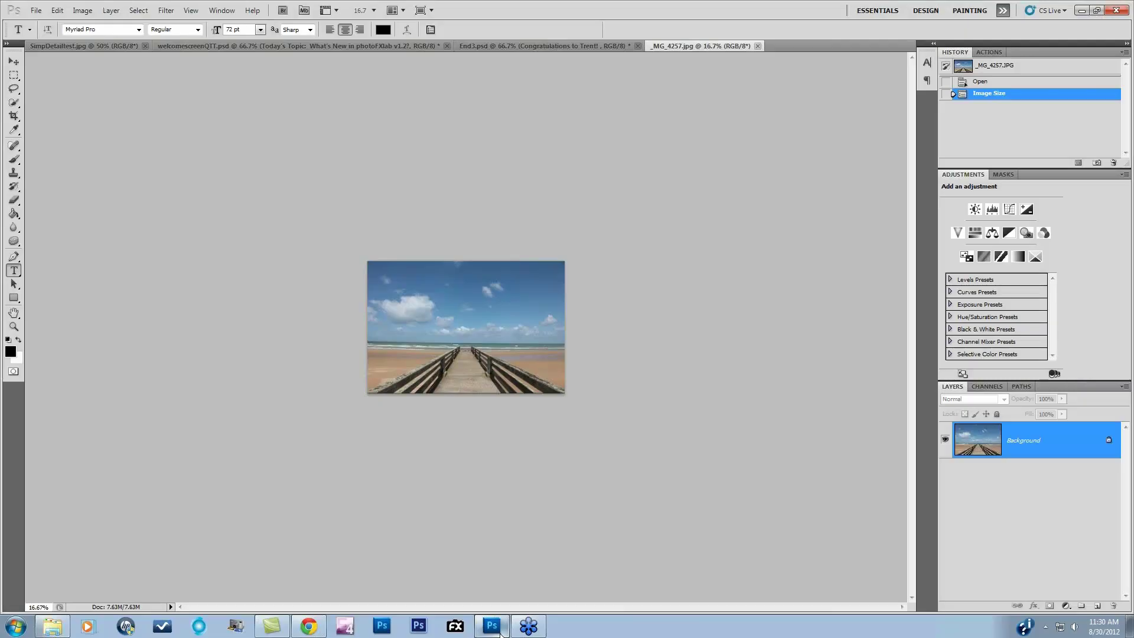
Launch Topaz photoFXlab from Filter > Topaz Labs on the _MG_4257 beach photo.
{"action": "left_click", "coordinate": [169, 18]}
{"action": "mouse_move", "coordinate": [221, 269]}
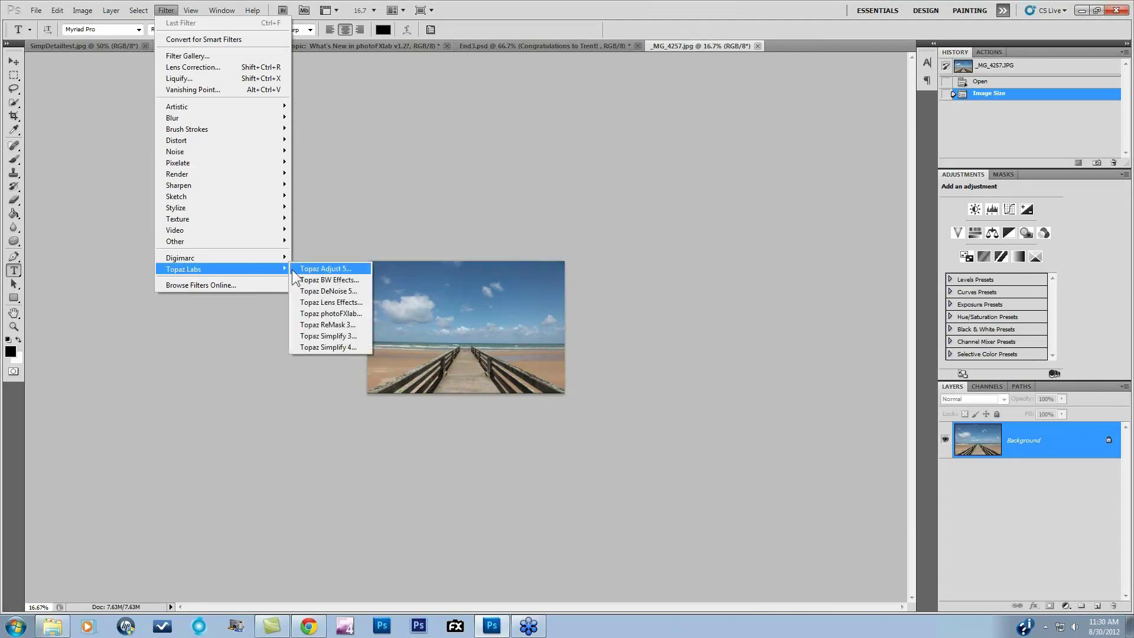
{"action": "left_click", "coordinate": [340, 314]}
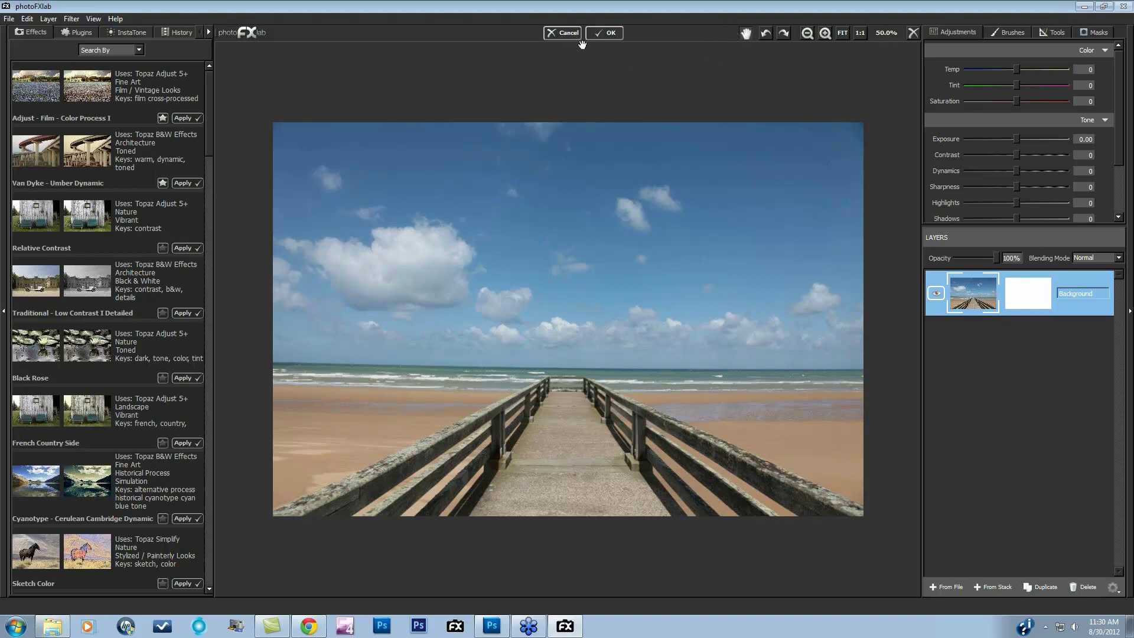
Duplicate the Background layer, apply Film - Color Process I, and raise Dynamics to 46.
{"action": "left_click", "coordinate": [1047, 584]}
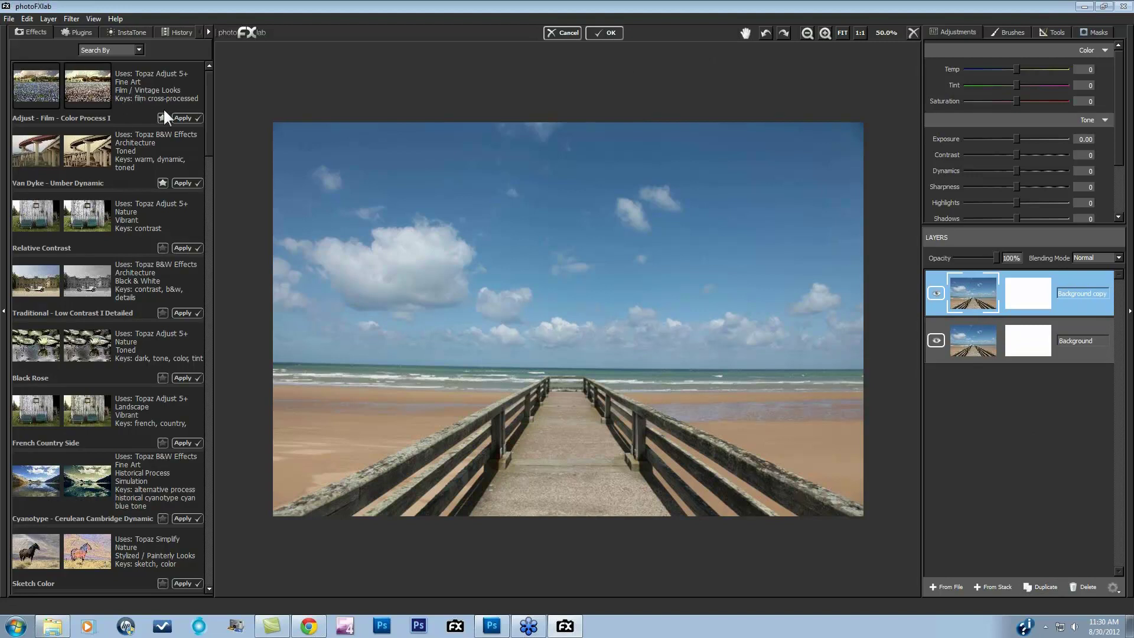
{"action": "left_click", "coordinate": [183, 118]}
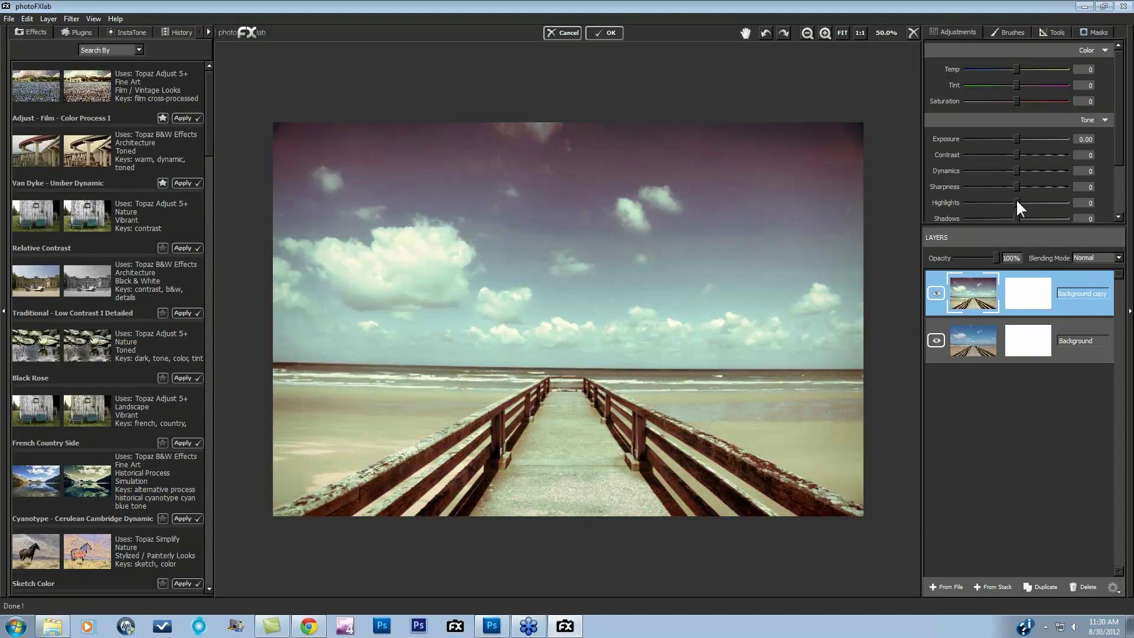
{"action": "left_click_drag", "start_coordinate": [1017, 172], "coordinate": [1041, 171]}
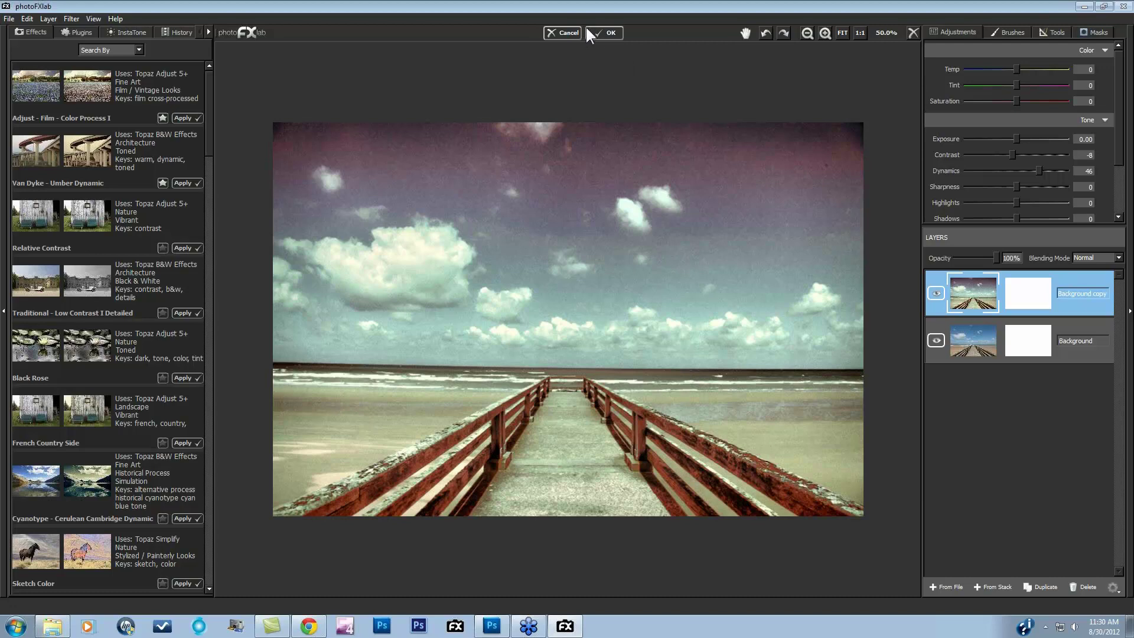
Accept the Contrast -8, Dynamics 46 edit with OK to return to Photoshop.
{"action": "left_click", "coordinate": [608, 34]}
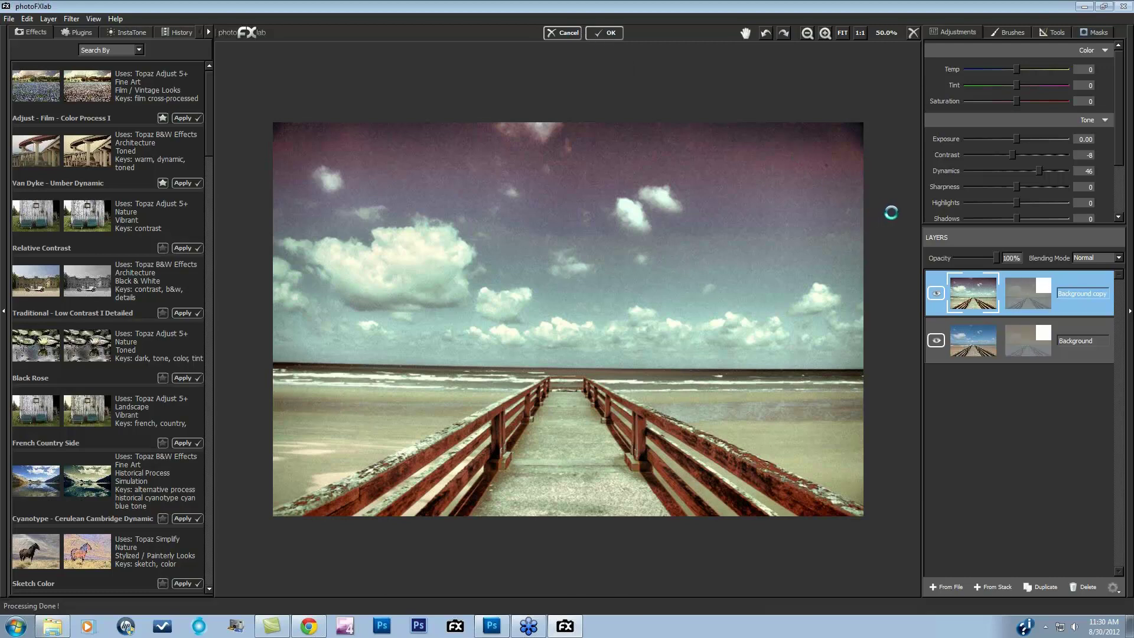